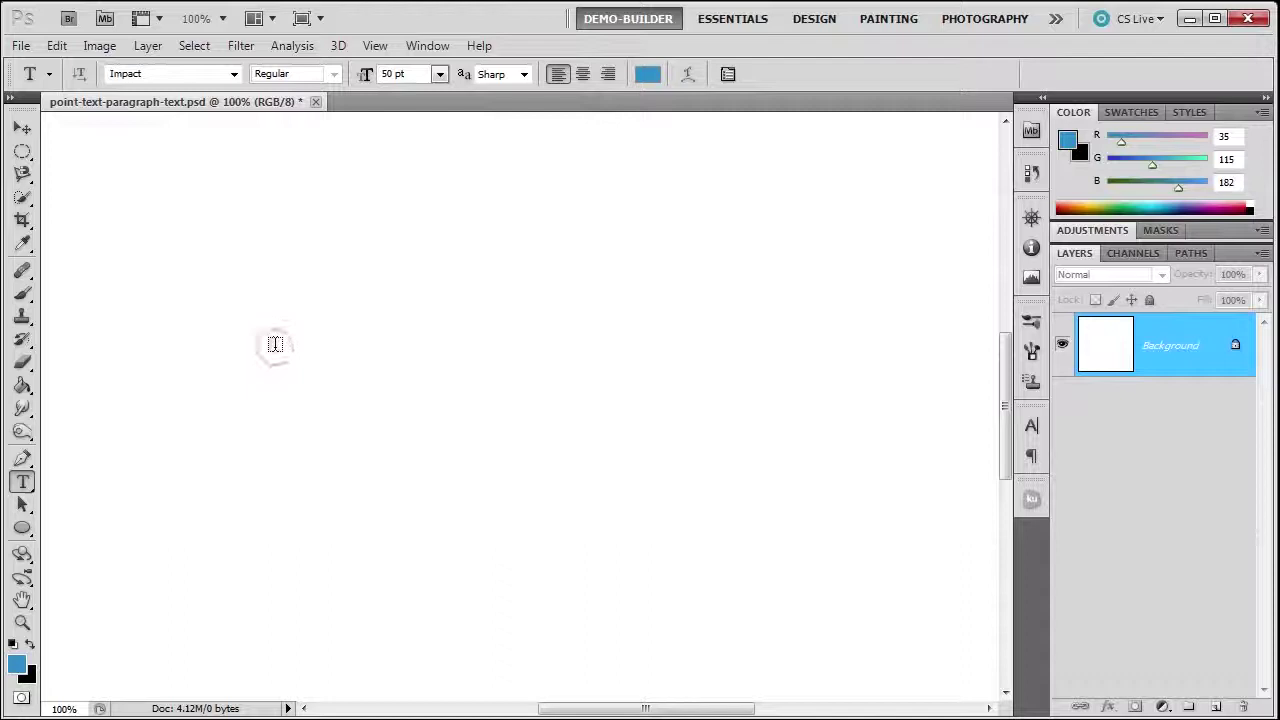
# Step: Type 'my name is' as point text, commit it, then undo it
pyautogui.click(275, 344)
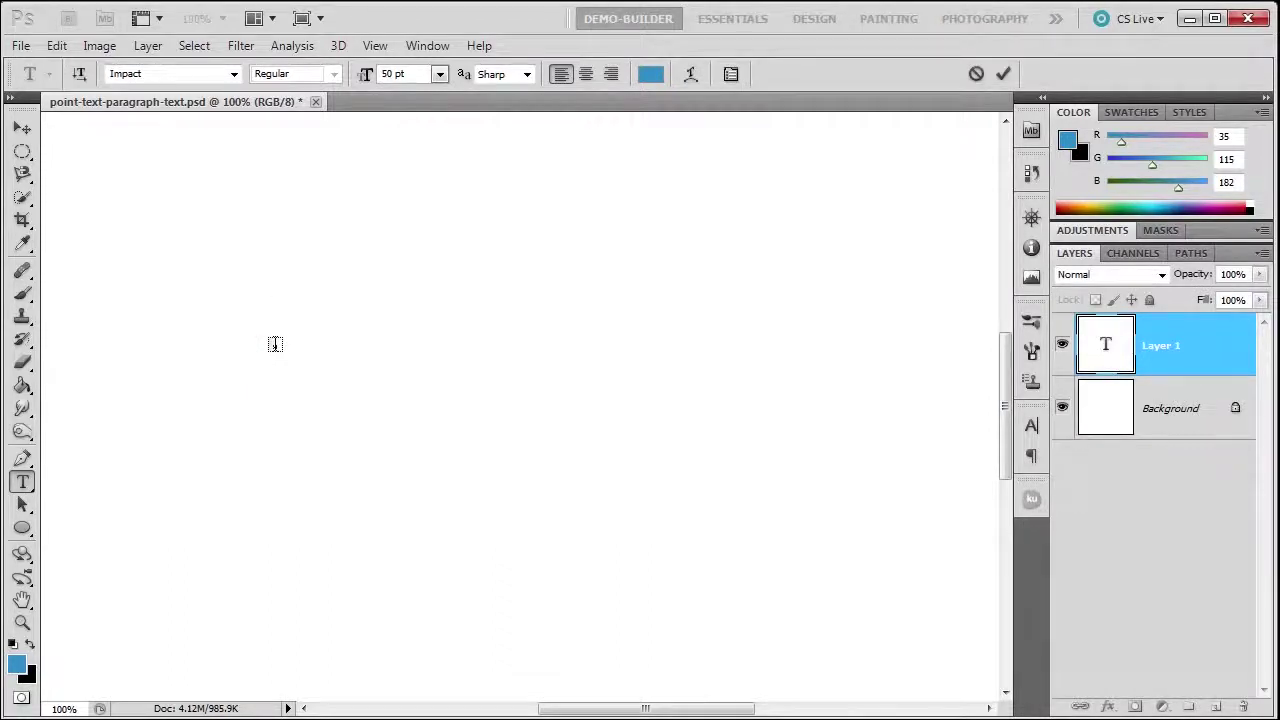
pyautogui.write('my name is')
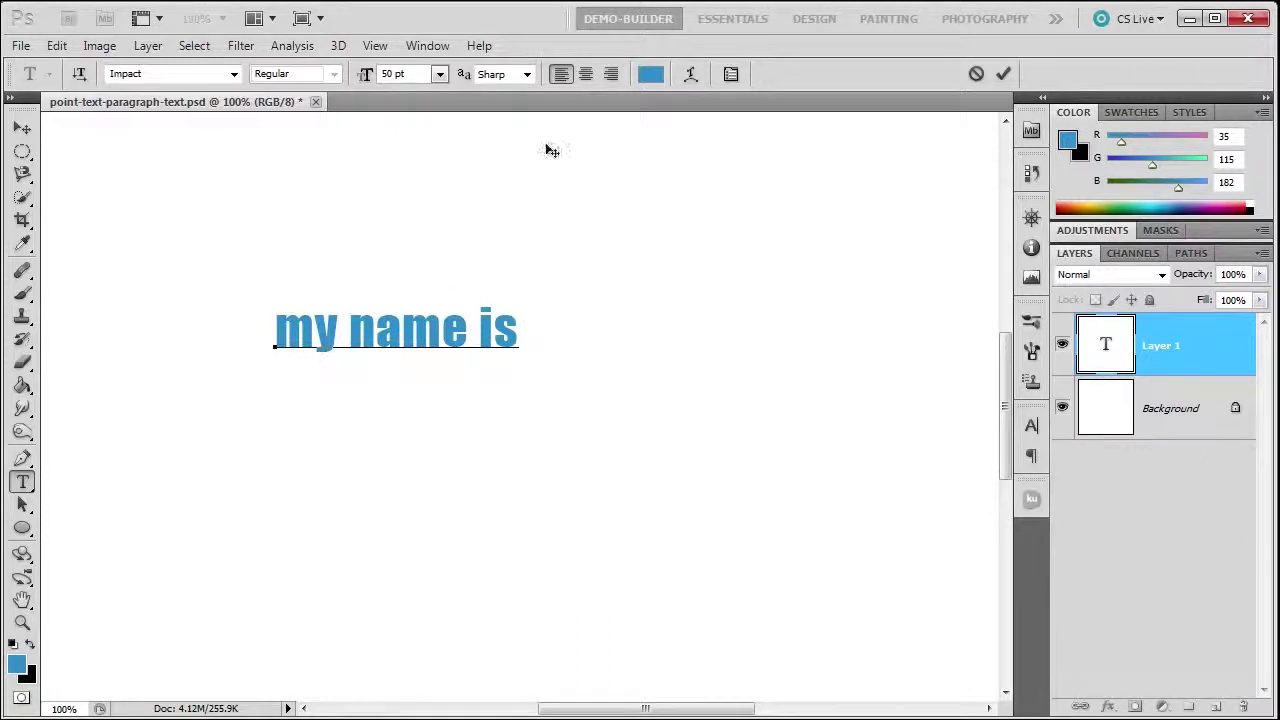
pyautogui.hotkey('ctrl', 'Return')
pyautogui.hotkey('ctrl', 'z')
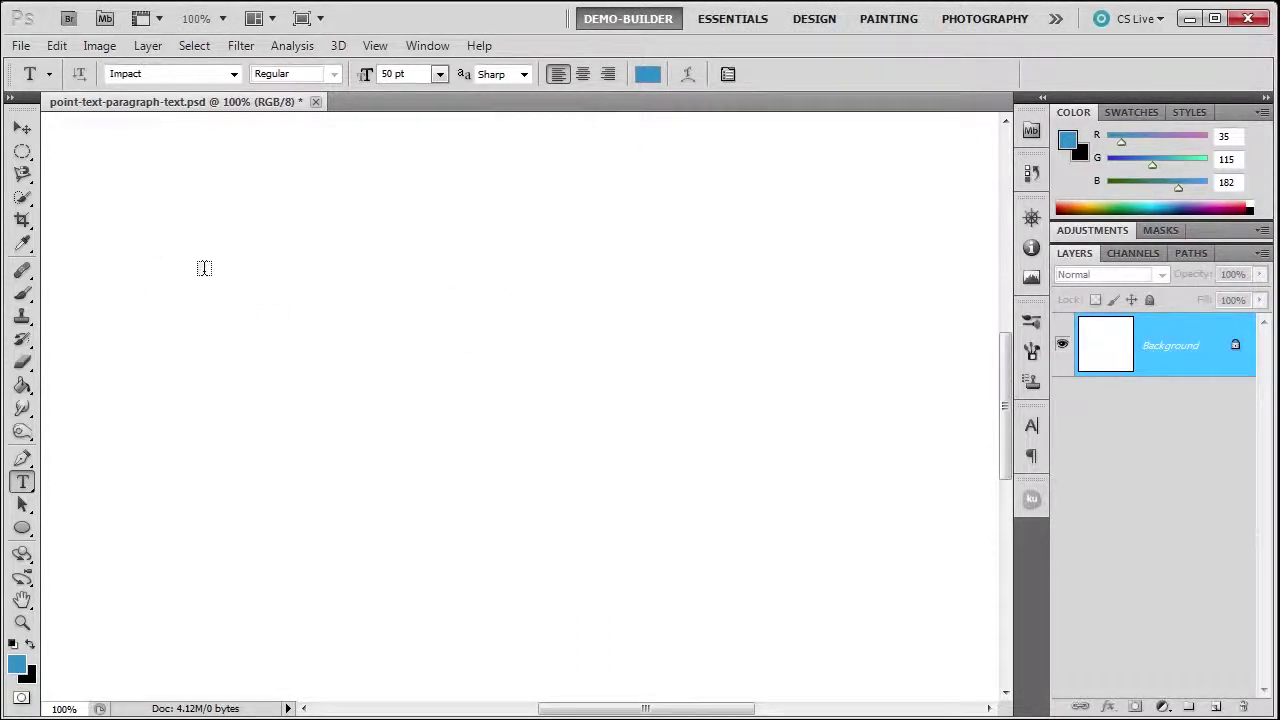
# Step: Draw a trial paragraph box with sample text, discard it, and cancel a second box
pyautogui.moveTo(173, 229); pyautogui.dragTo(467, 608)
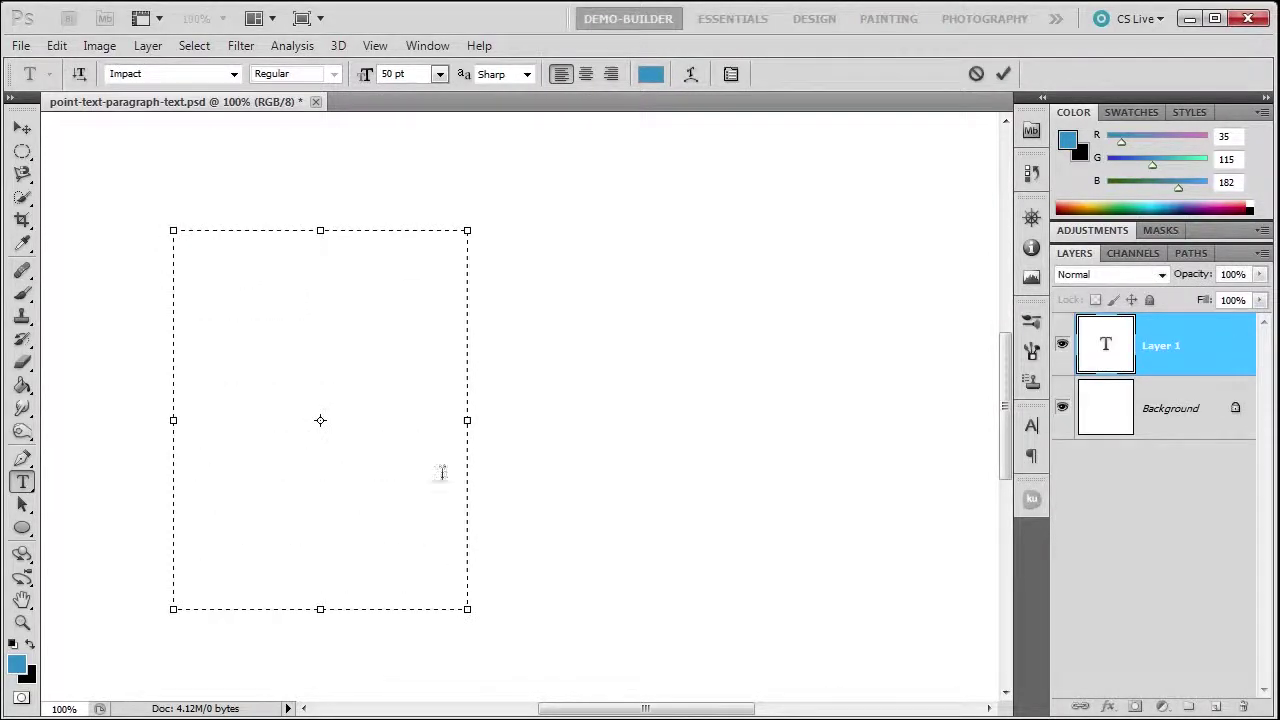
pyautogui.write('dfgdfgdsgdfgdsgdg')
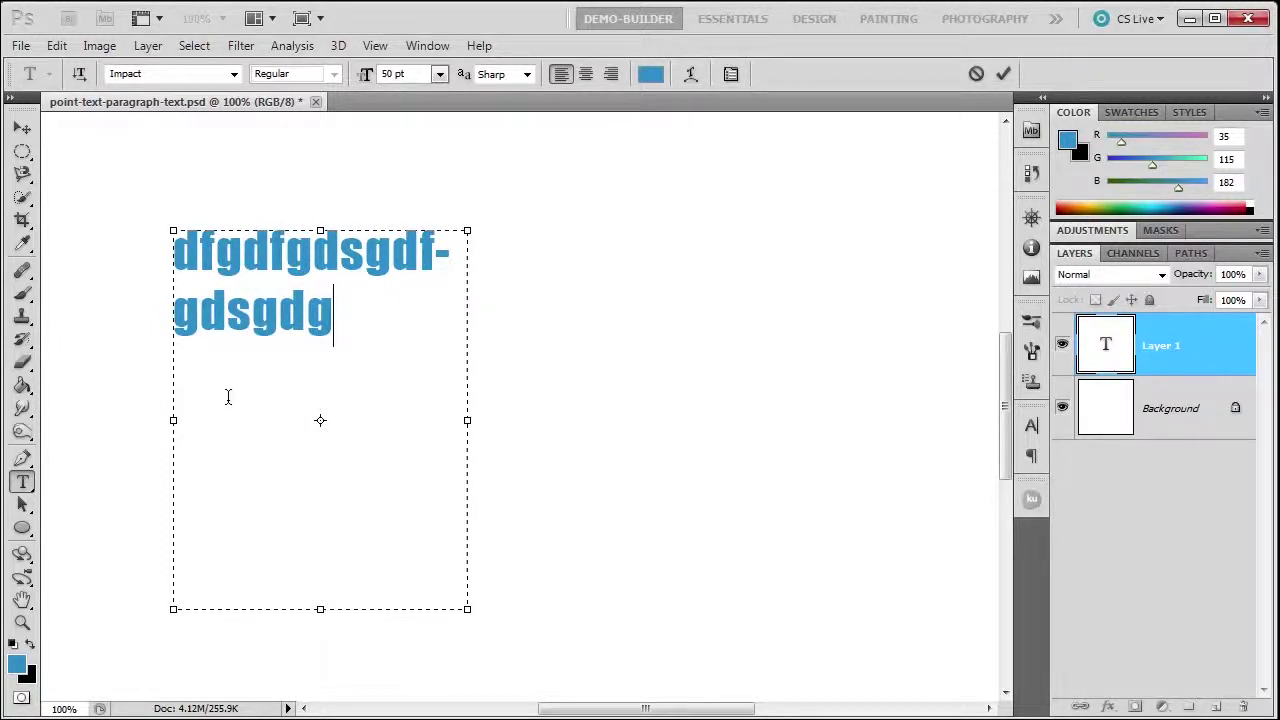
pyautogui.click(976, 73)
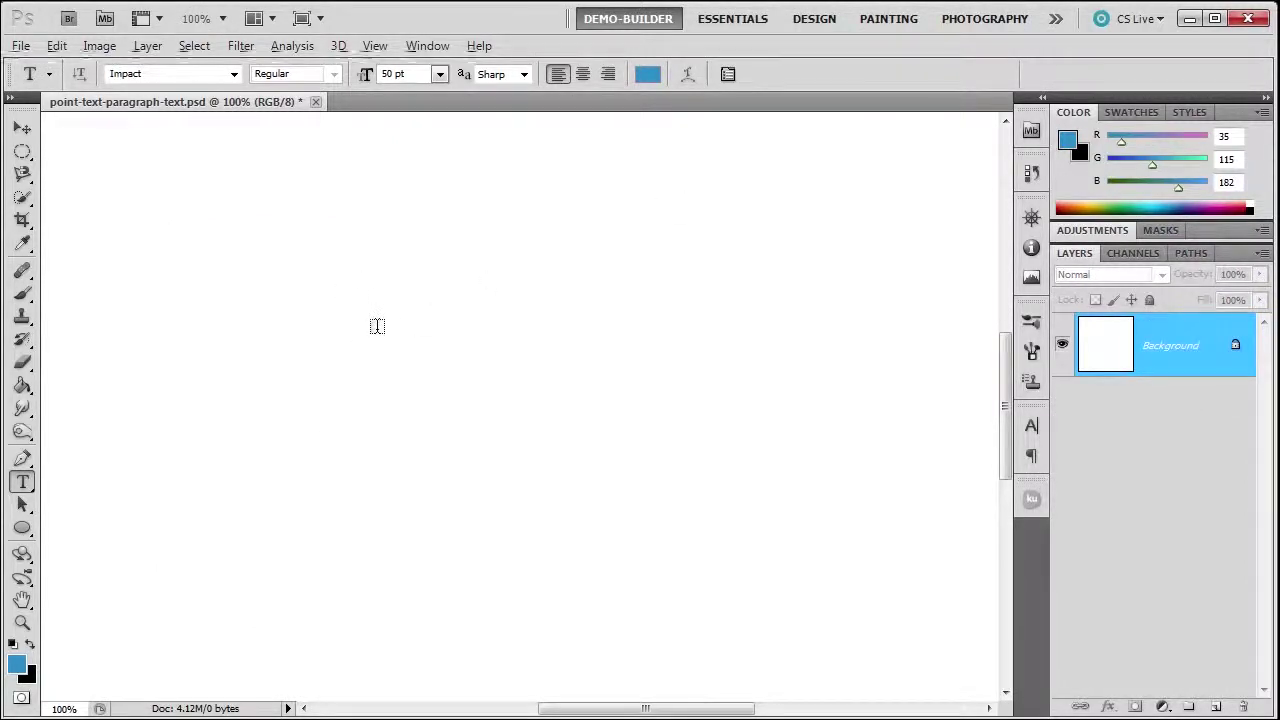
pyautogui.moveTo(377, 327); pyautogui.dragTo(446, 426)
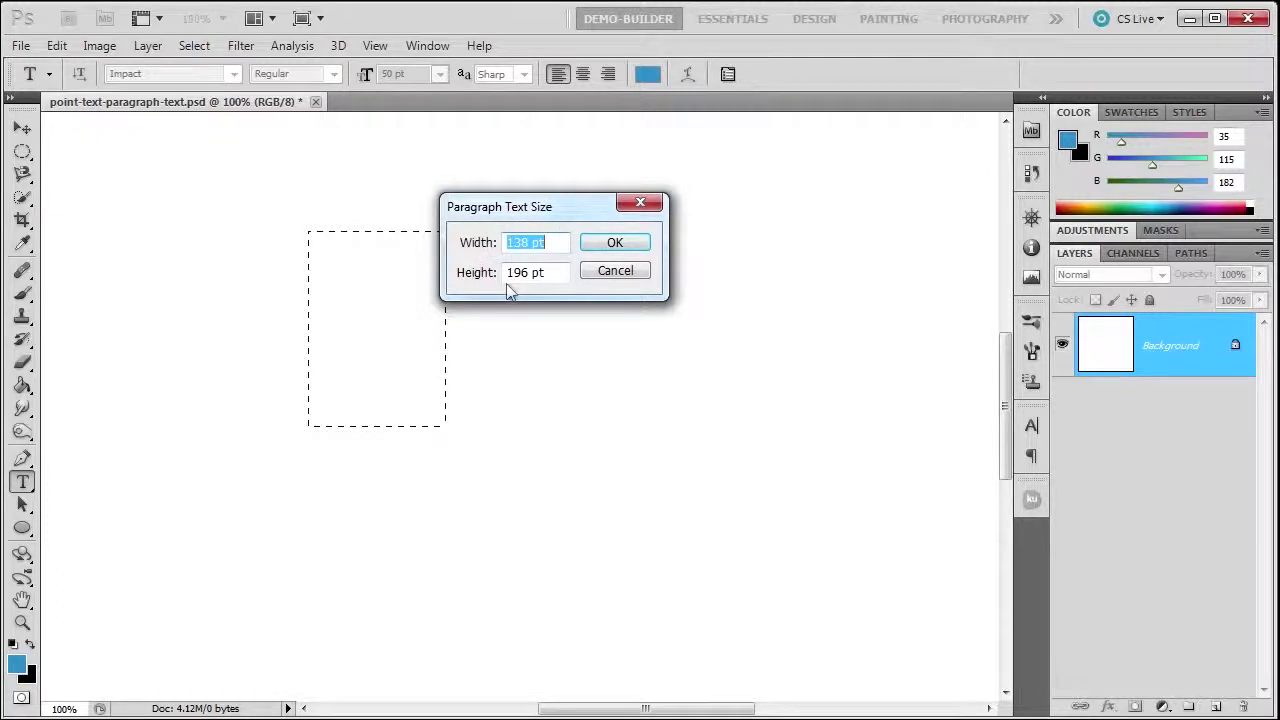
pyautogui.click(613, 271)
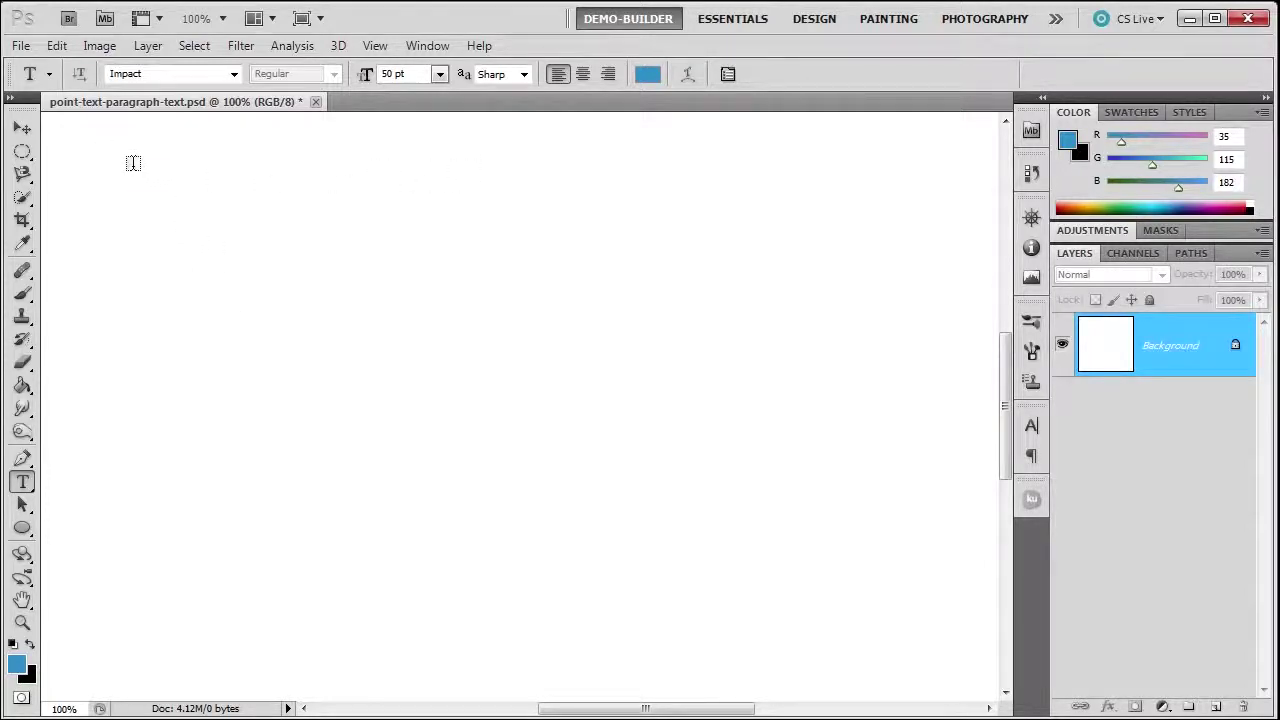
# Step: Paste the poem into a large paragraph box, put quotation marks around its title, and commit
pyautogui.moveTo(133, 163); pyautogui.dragTo(517, 648)
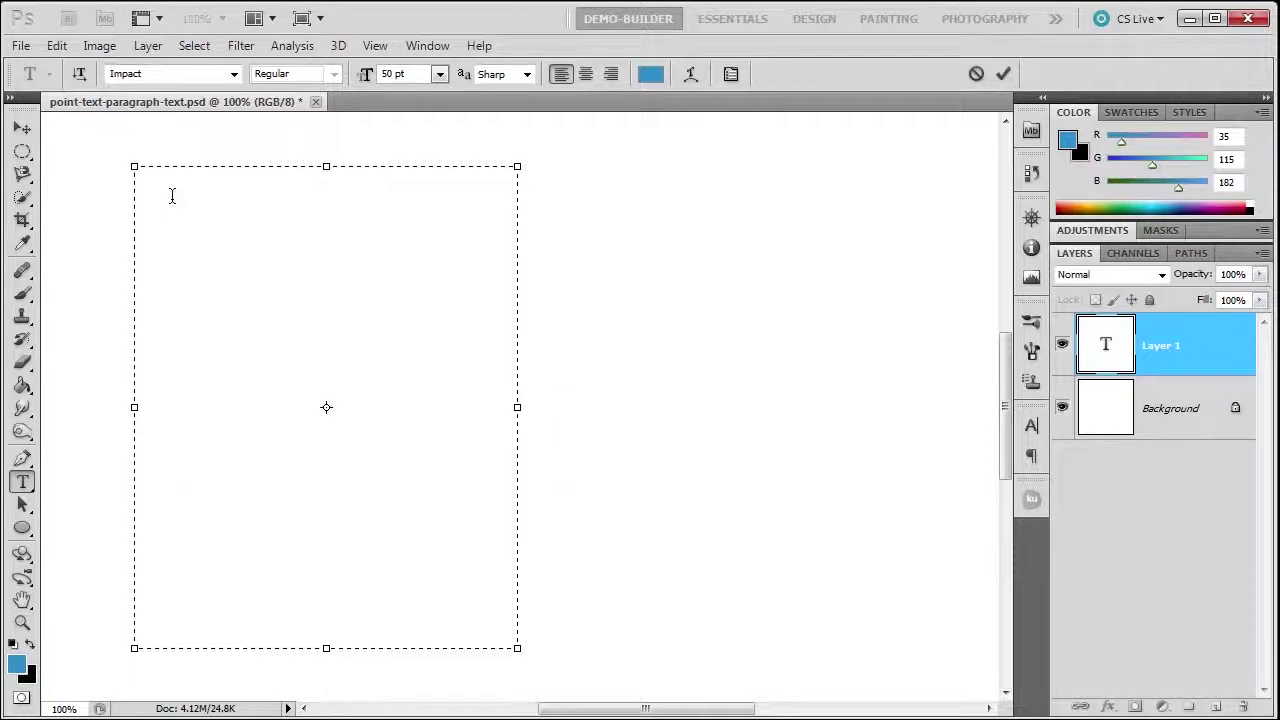
pyautogui.hotkey('ctrl', 'v')
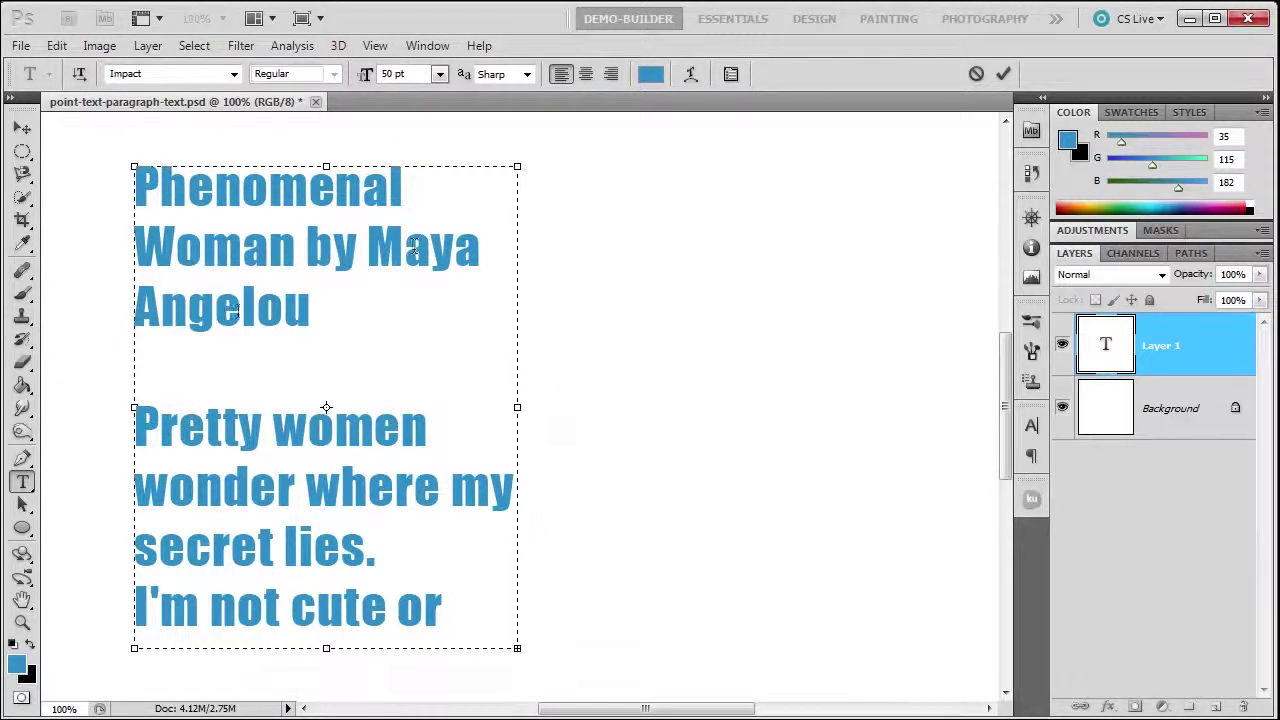
pyautogui.click(138, 185)
pyautogui.write('"')
pyautogui.click(311, 307)
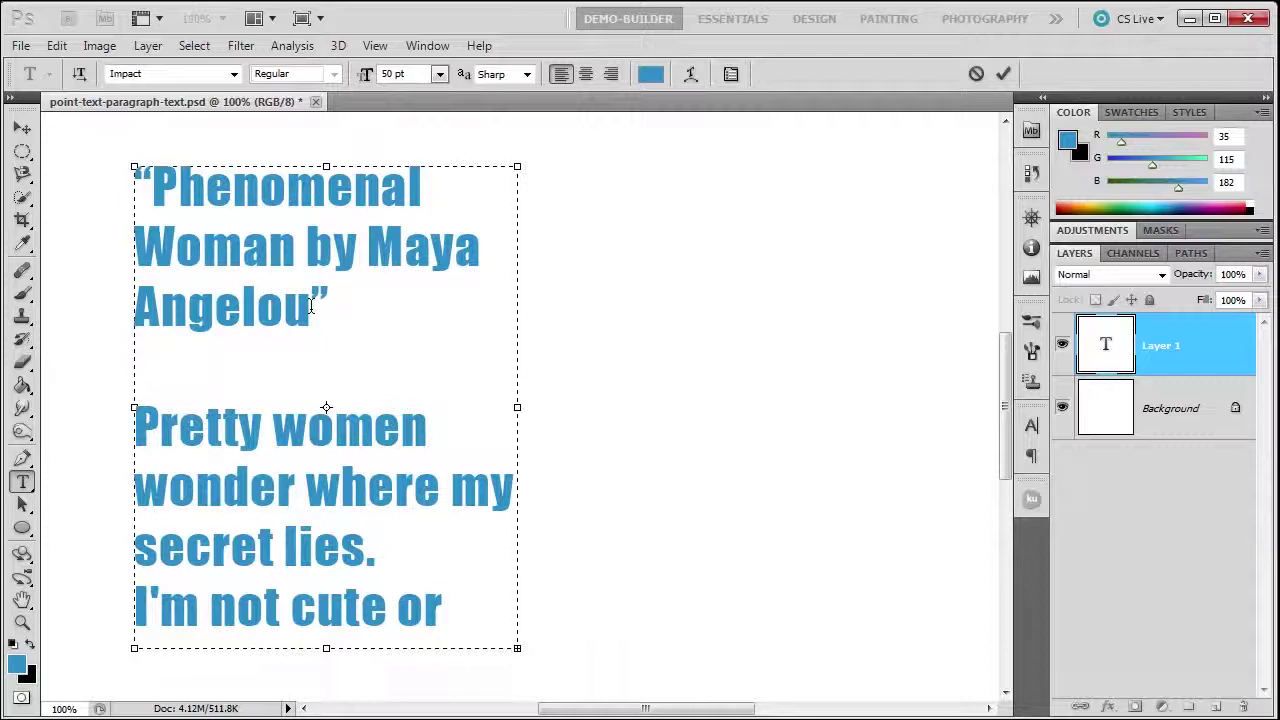
pyautogui.click(1003, 73)
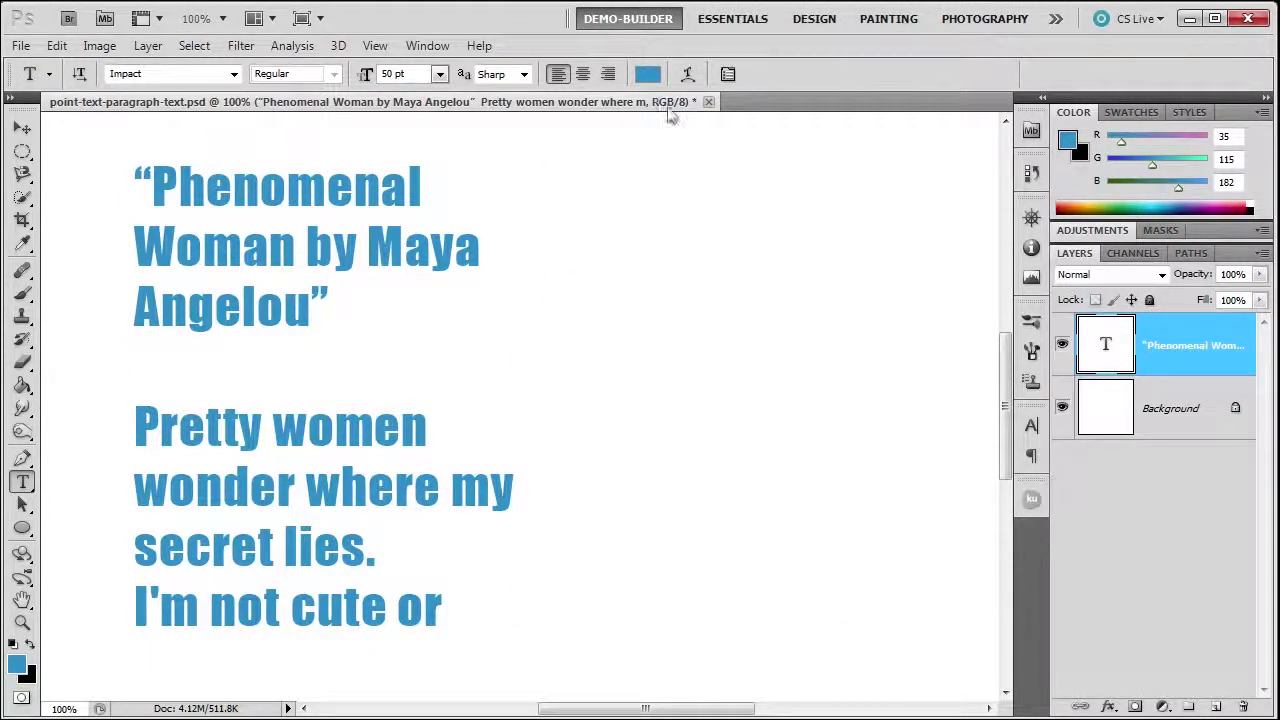
# Step: Show the Paragraph panel from the Window menu, then enter and commit the poem text
pyautogui.click(428, 46)
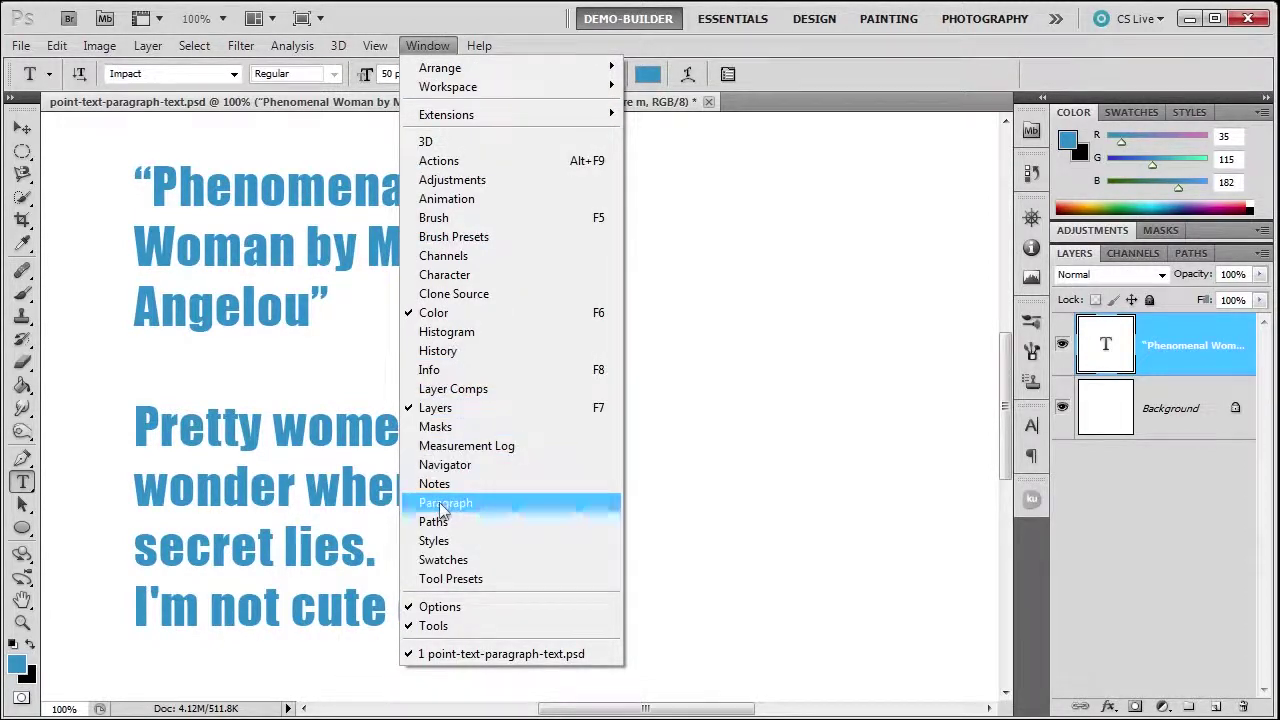
pyautogui.click(1032, 455)
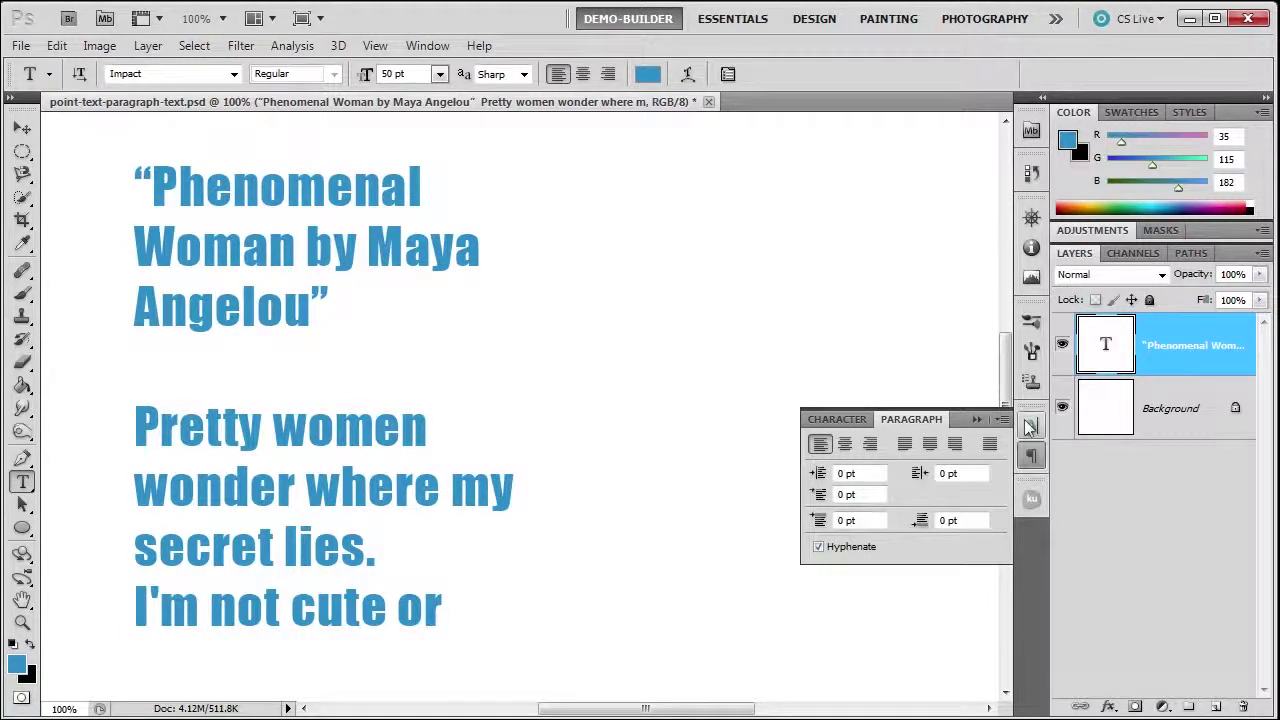
pyautogui.click(232, 305)
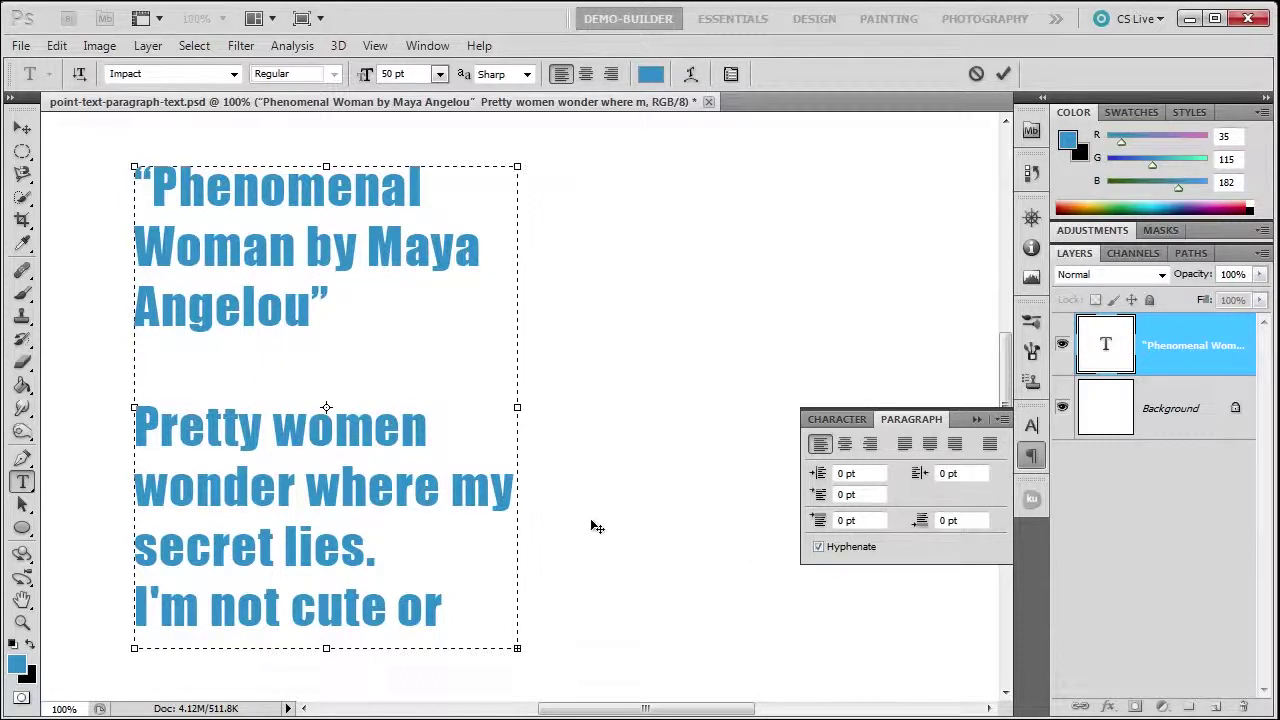
pyautogui.click(1180, 345)
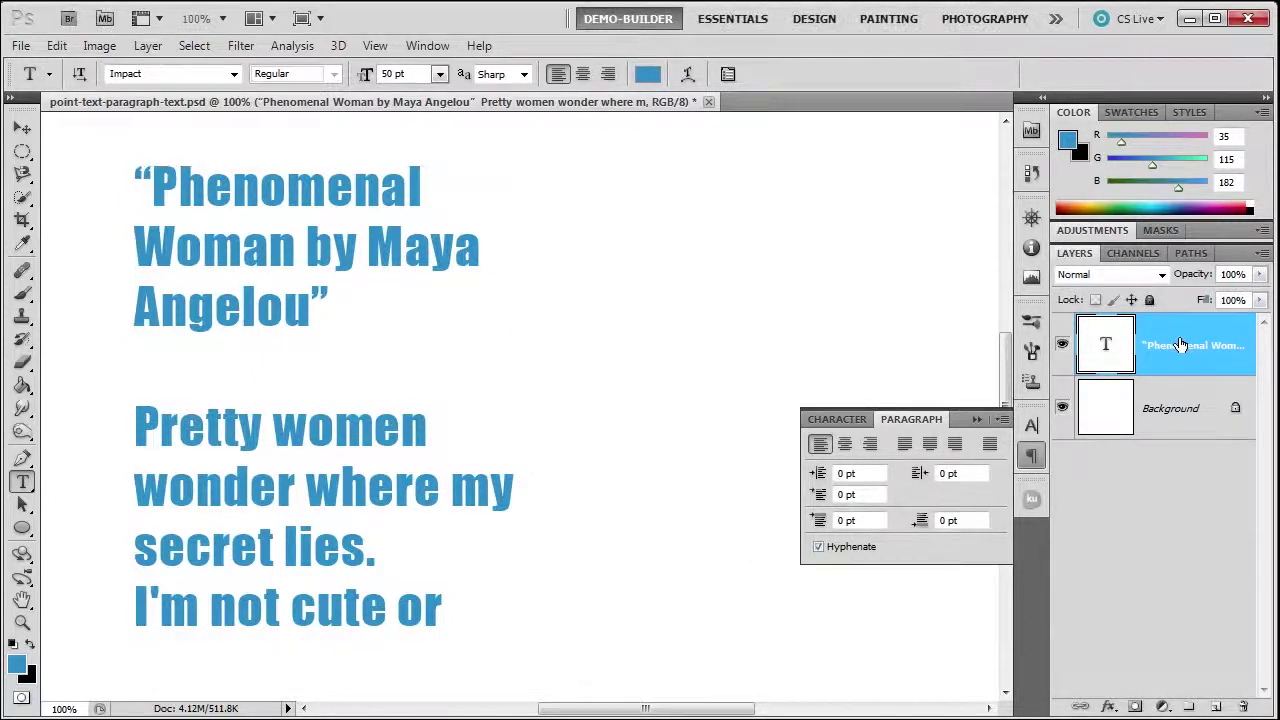
pyautogui.click(846, 444)
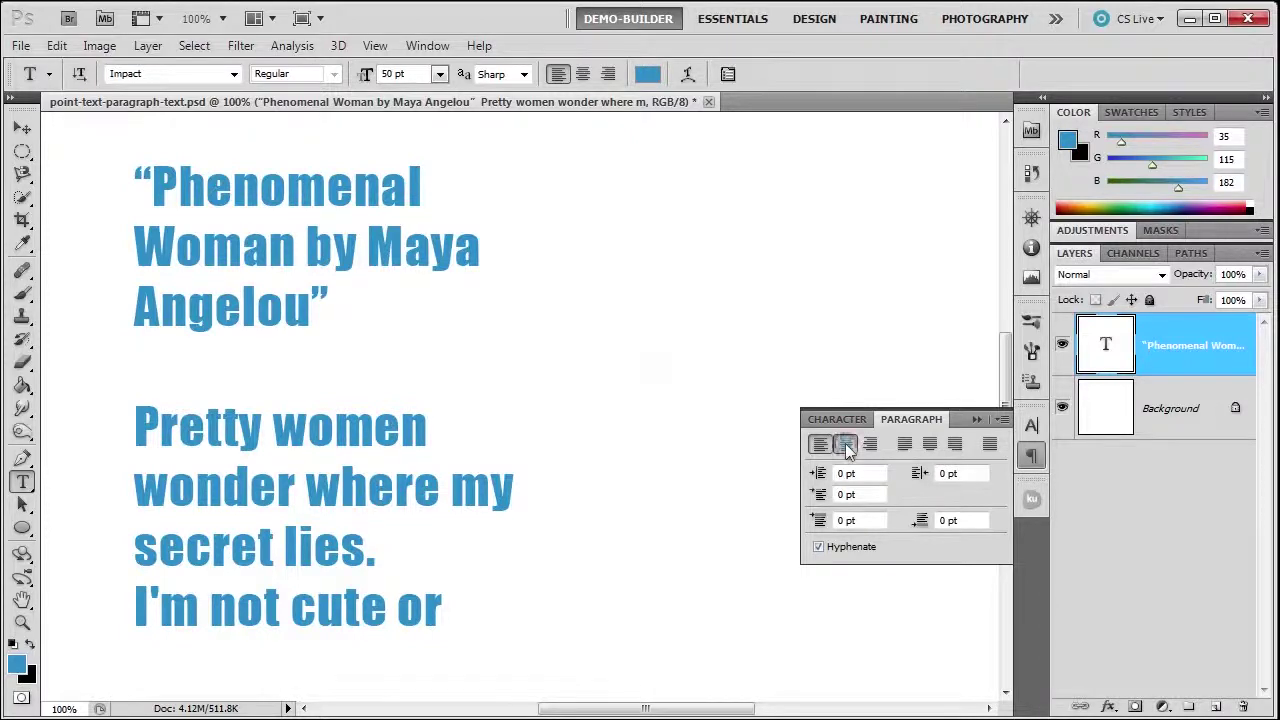
pyautogui.click(870, 444)
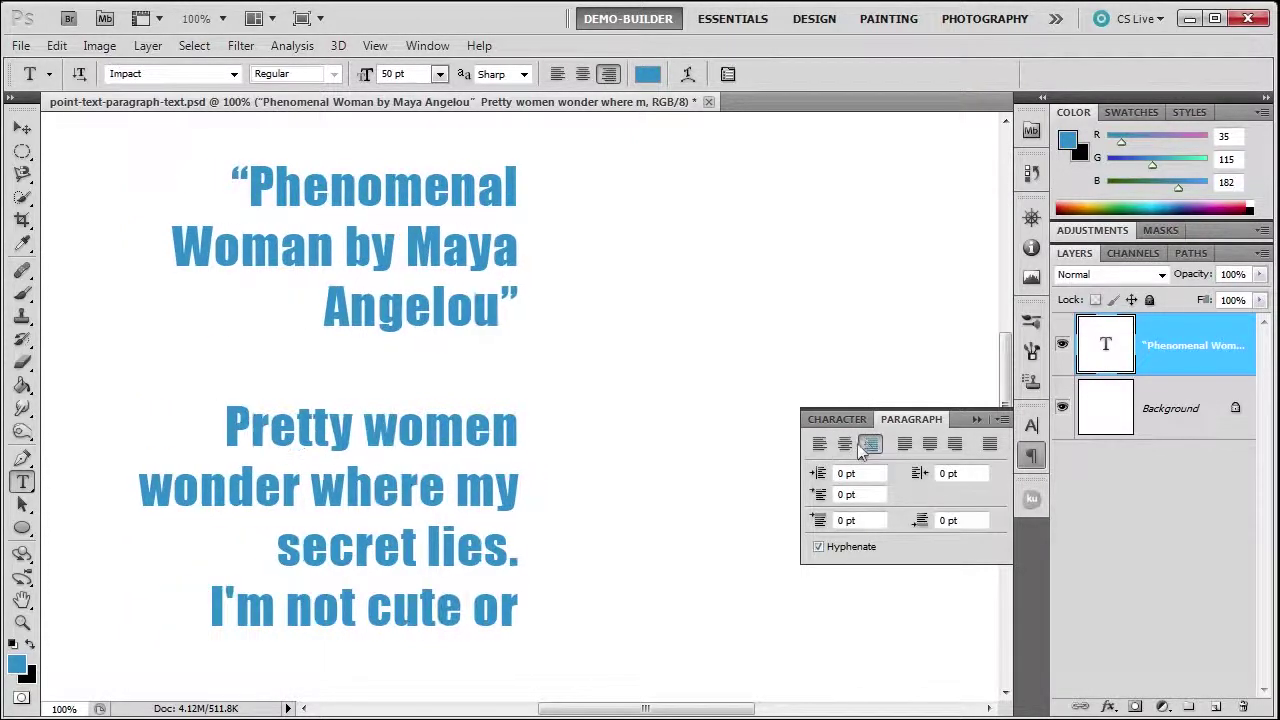
pyautogui.click(819, 444)
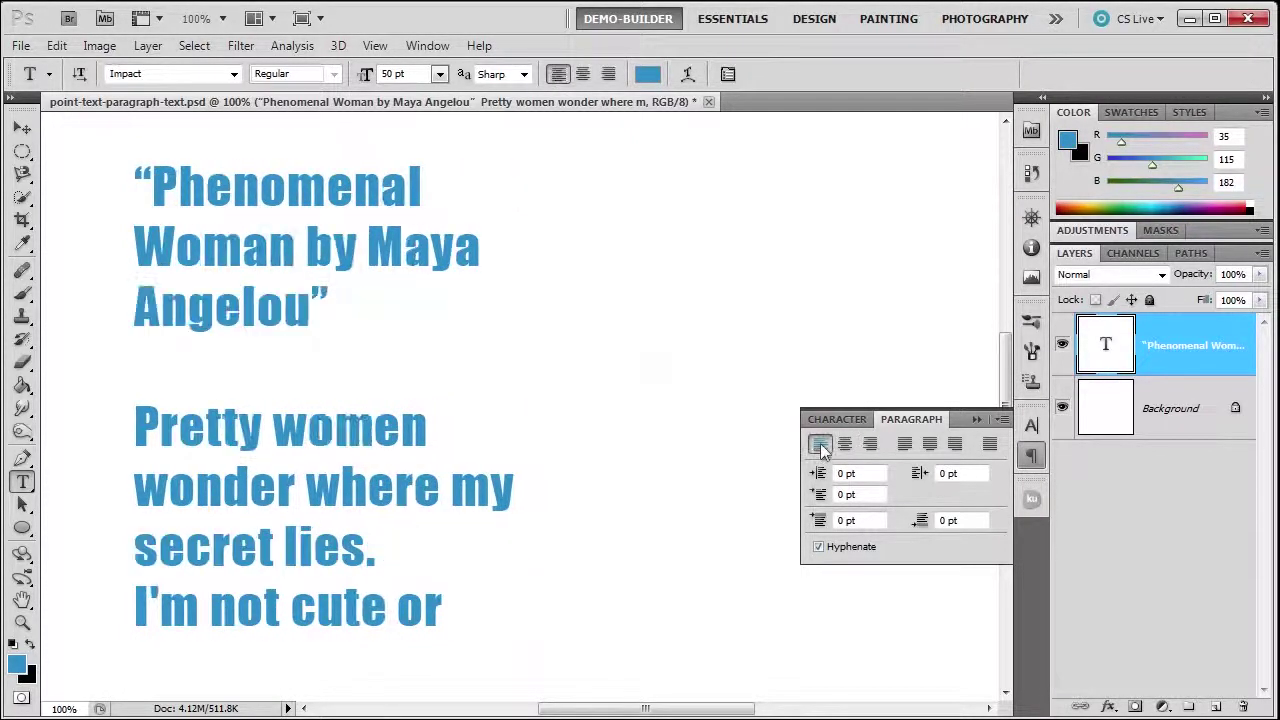
pyautogui.click(904, 444)
pyautogui.click(930, 444)
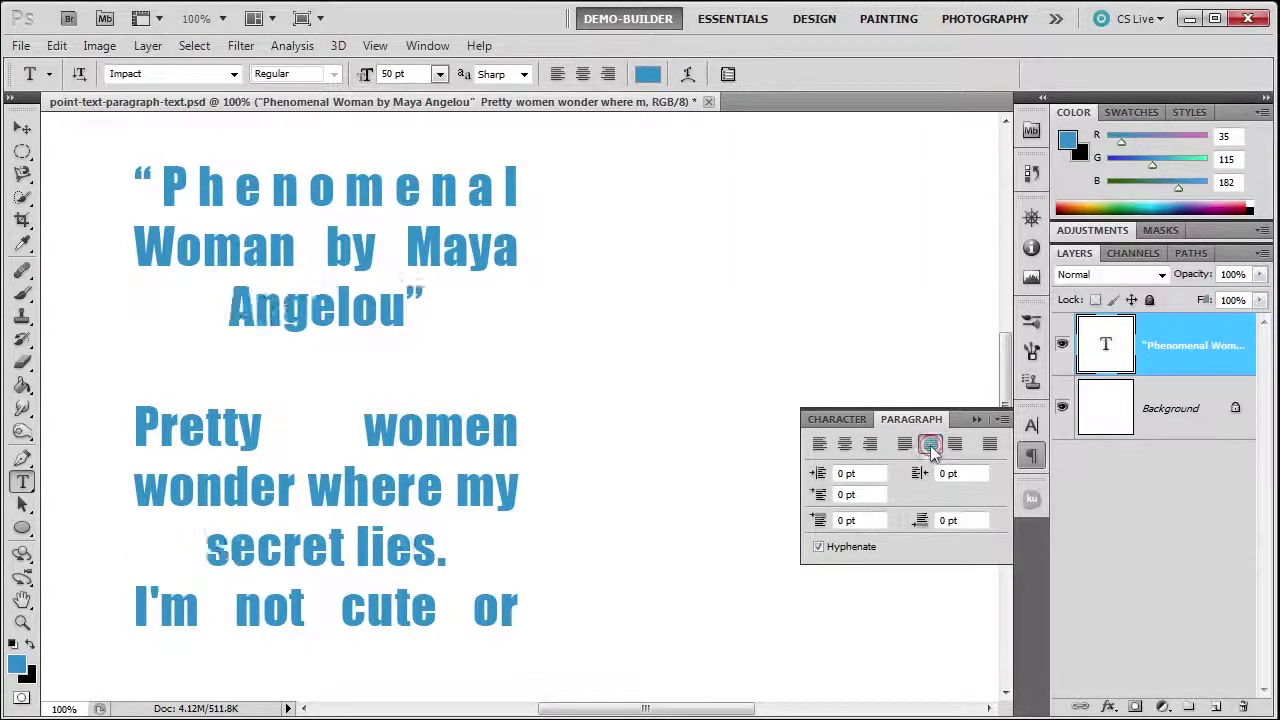
pyautogui.click(819, 444)
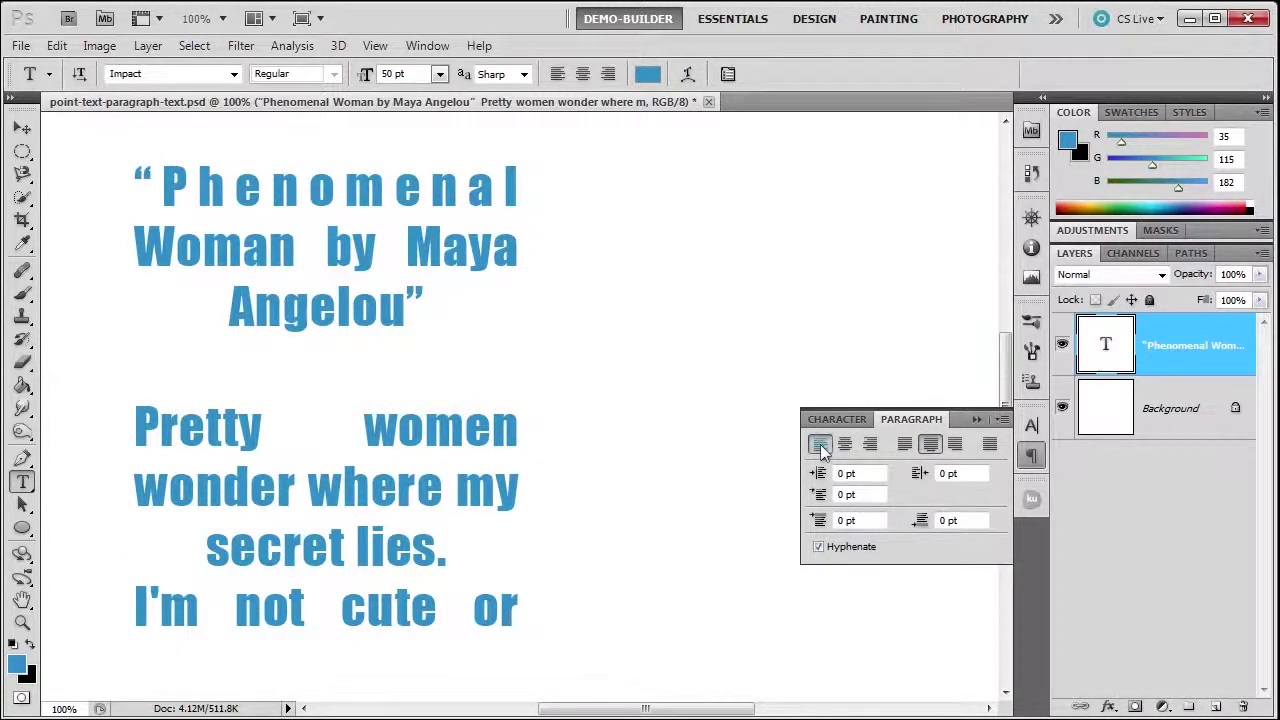
pyautogui.click(994, 447)
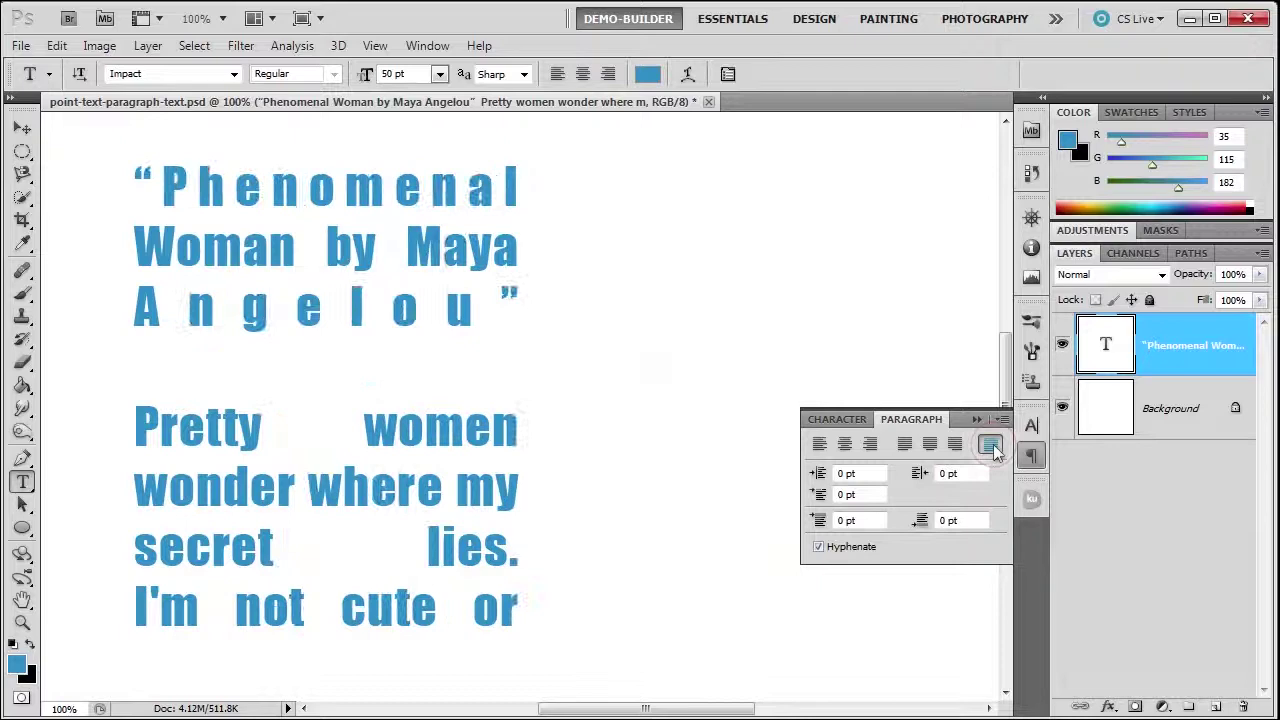
pyautogui.click(820, 445)
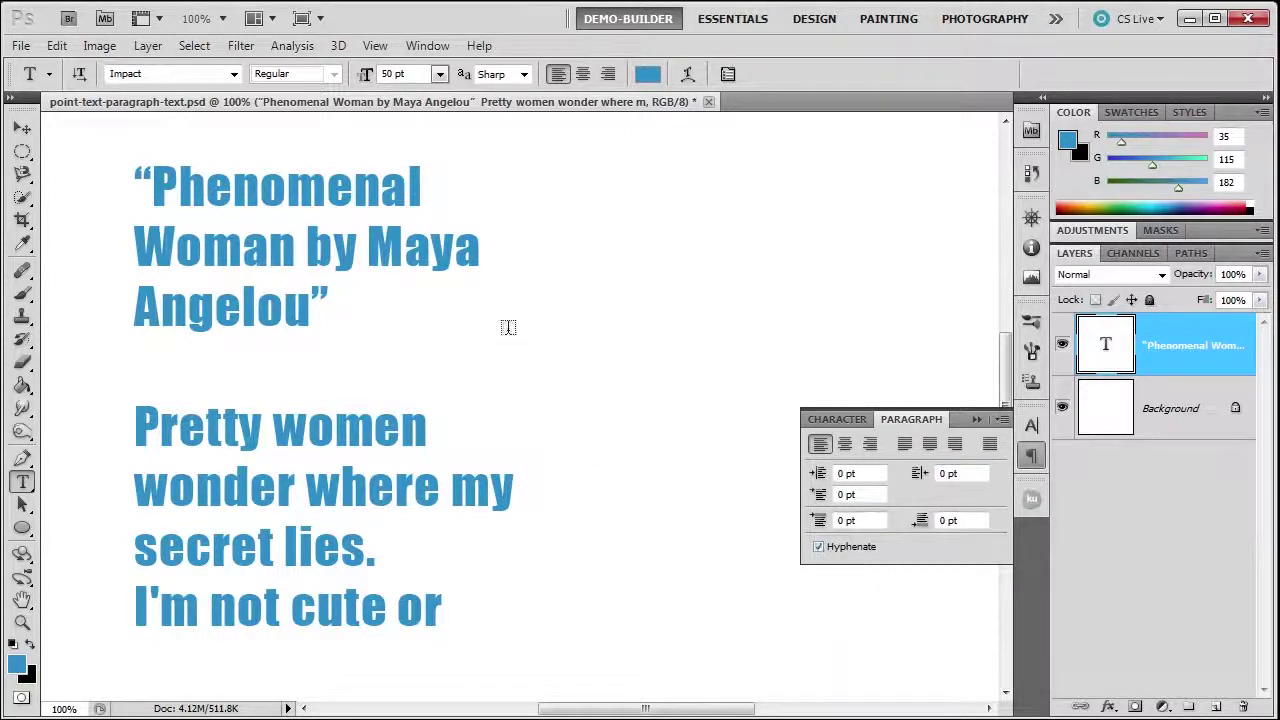
# Step: Drag the poem box's right edge left so the lines rewrap and the title hyphenates as 'Ange-lou'
pyautogui.click(360, 255)
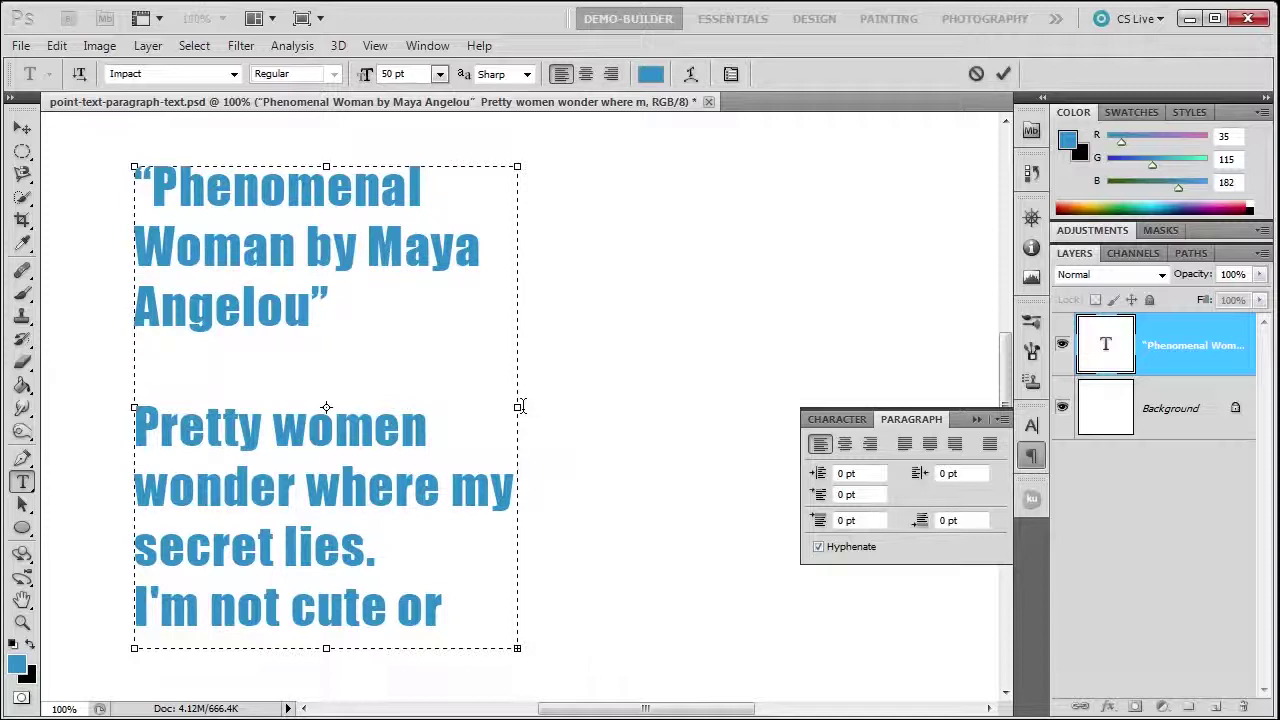
pyautogui.moveTo(520, 406); pyautogui.dragTo(435, 406)
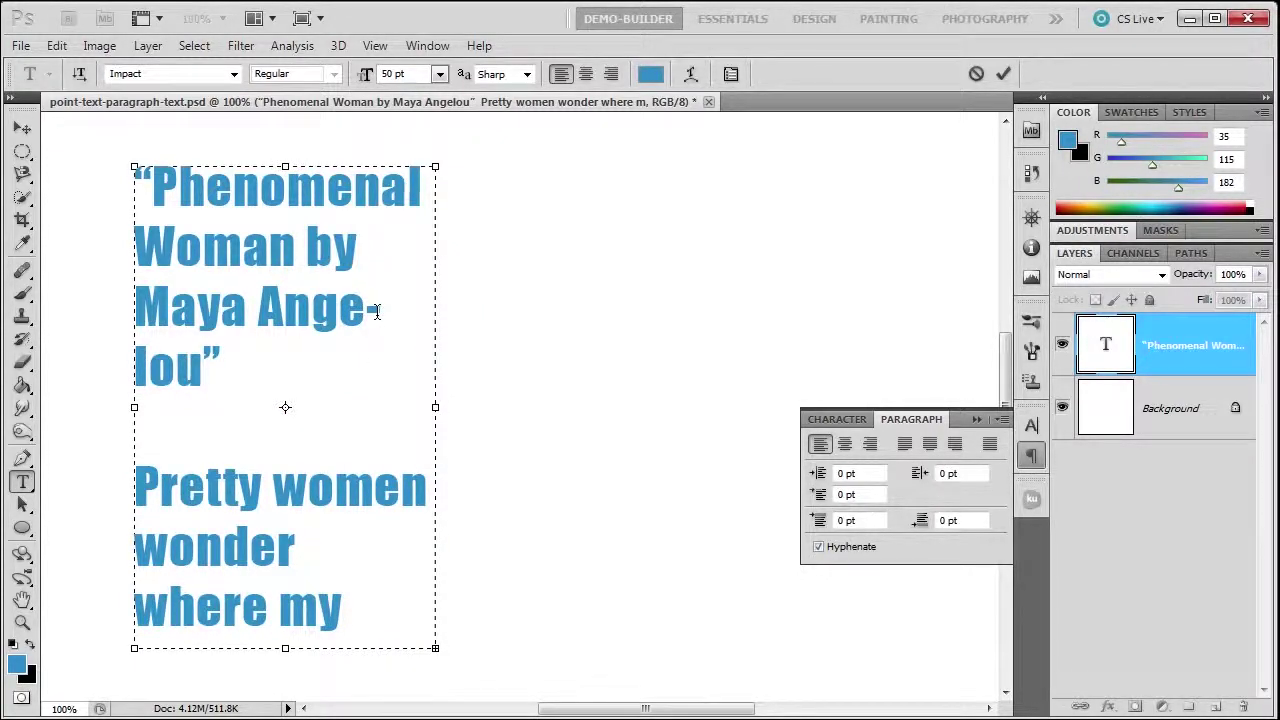
# Step: Select the hyphenated title word and reset the paragraph settings to defaults
pyautogui.doubleClick(269, 305)
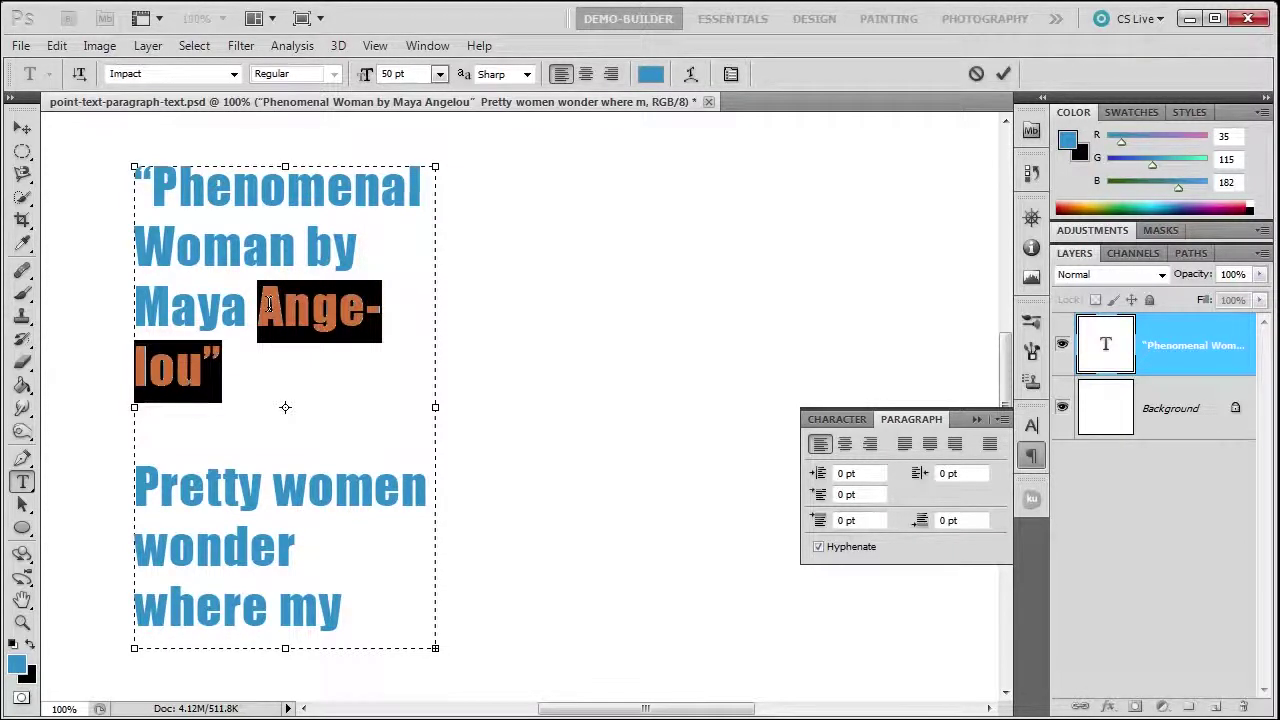
pyautogui.click(1004, 420)
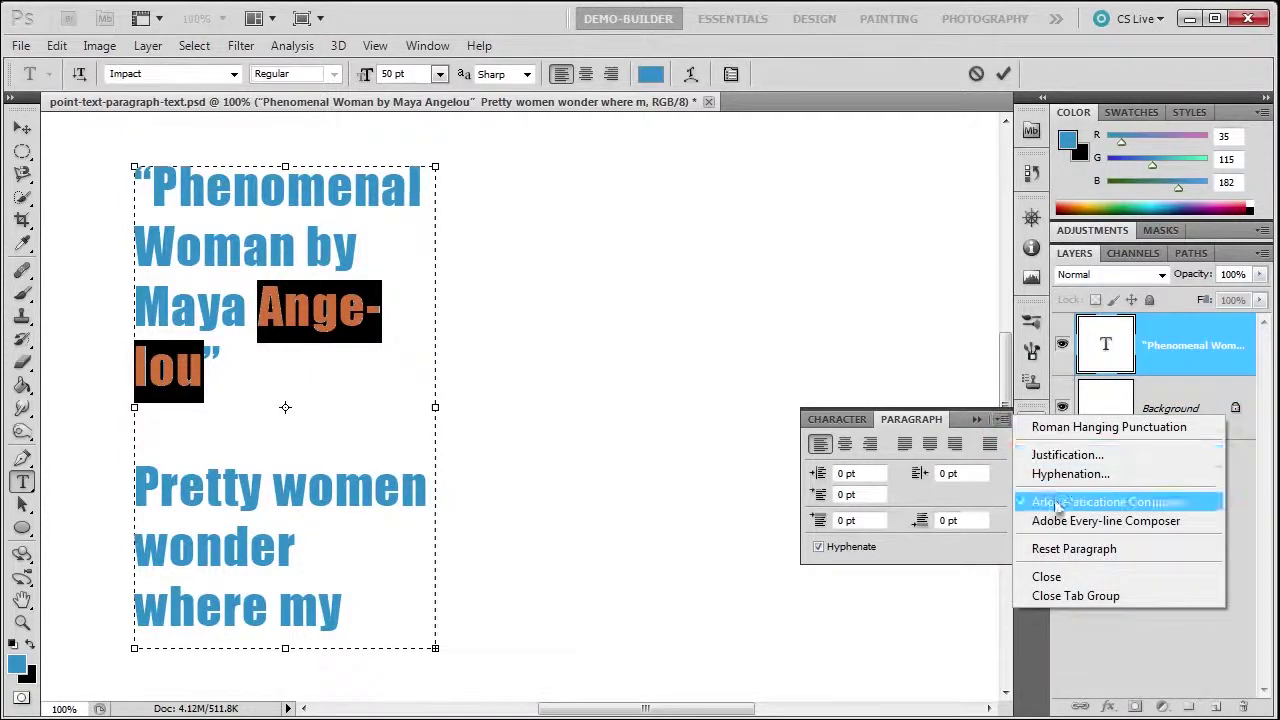
pyautogui.click(1062, 552)
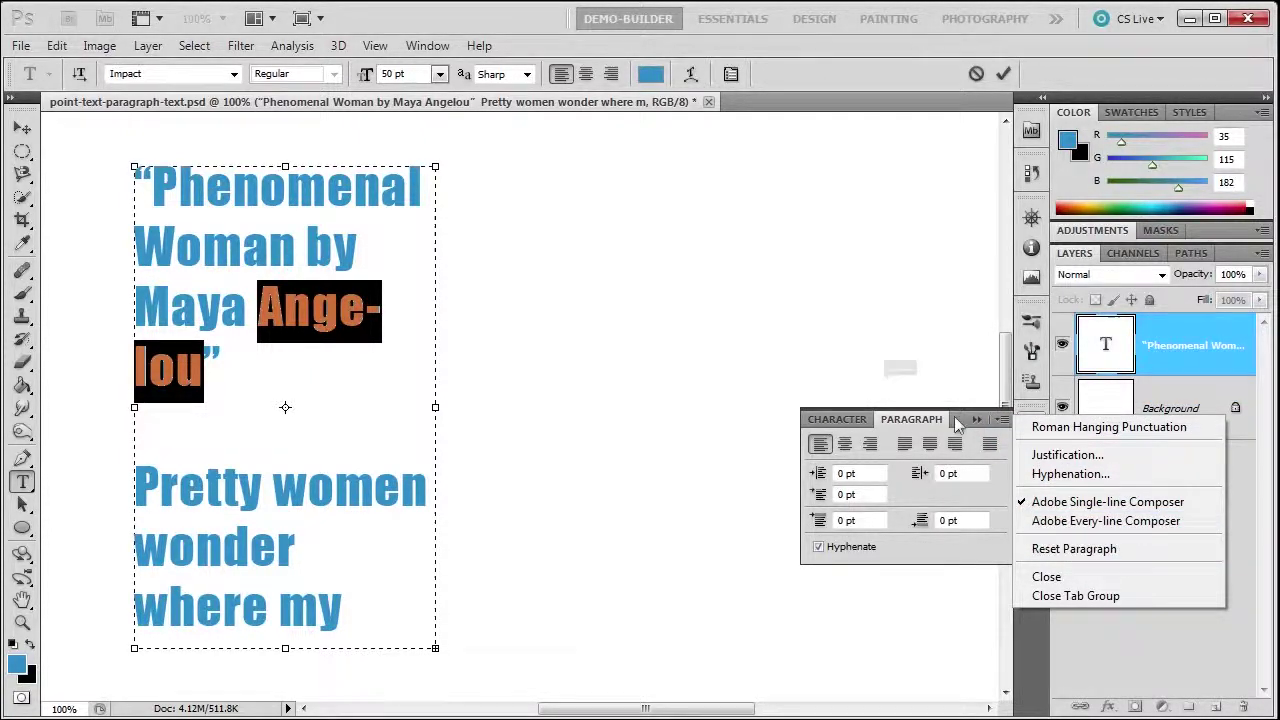
# Step: Apply No Break to 'Angelou' from the Character panel menu, then return to Paragraph
pyautogui.click(837, 420)
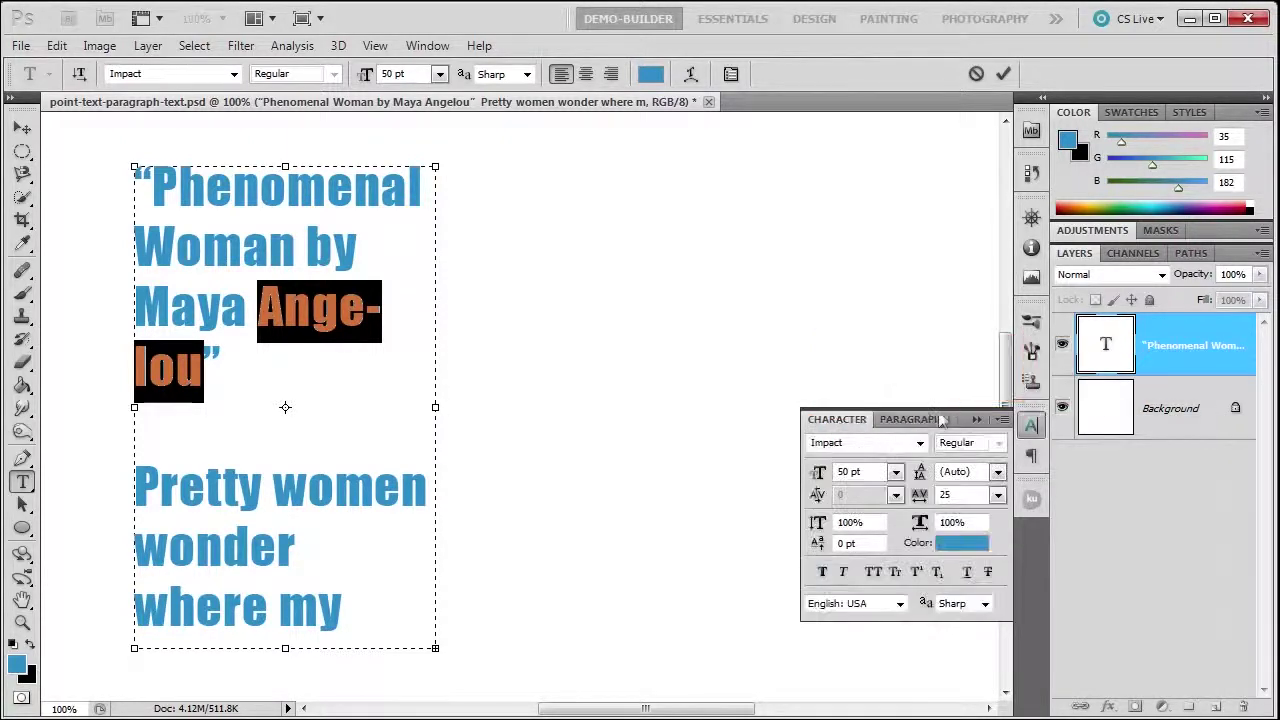
pyautogui.click(1002, 420)
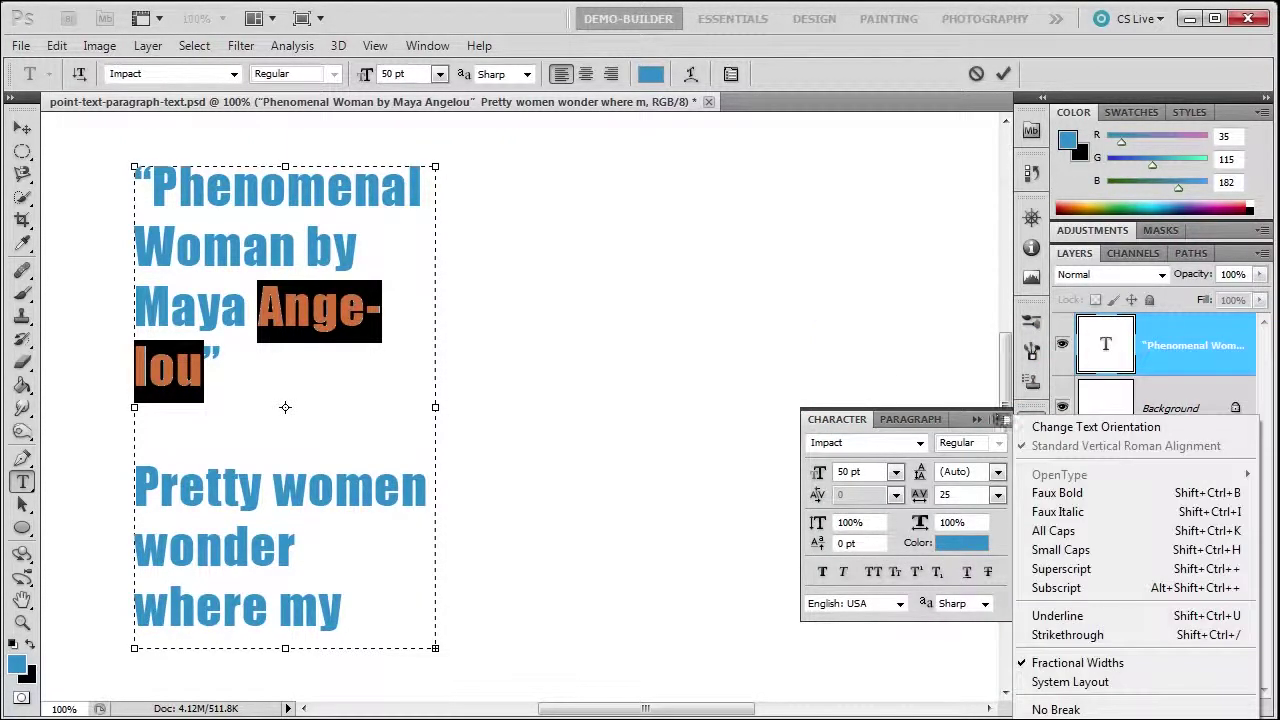
pyautogui.click(1078, 709)
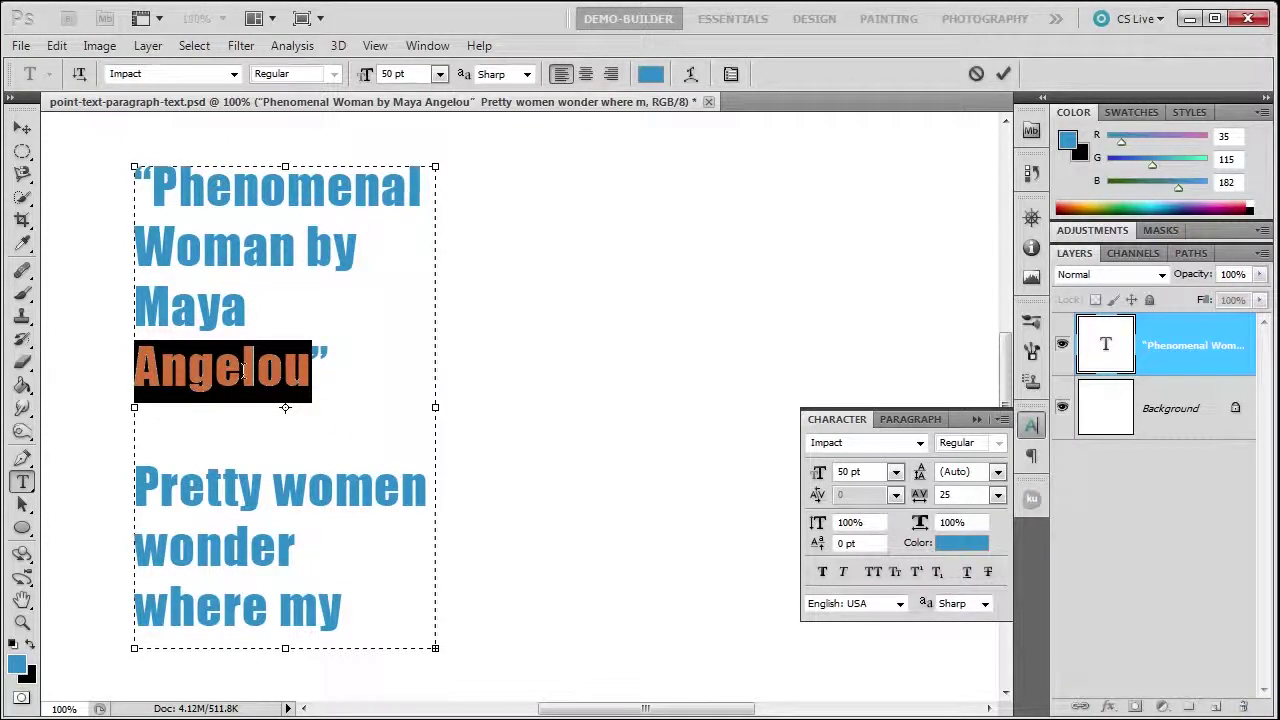
pyautogui.click(907, 418)
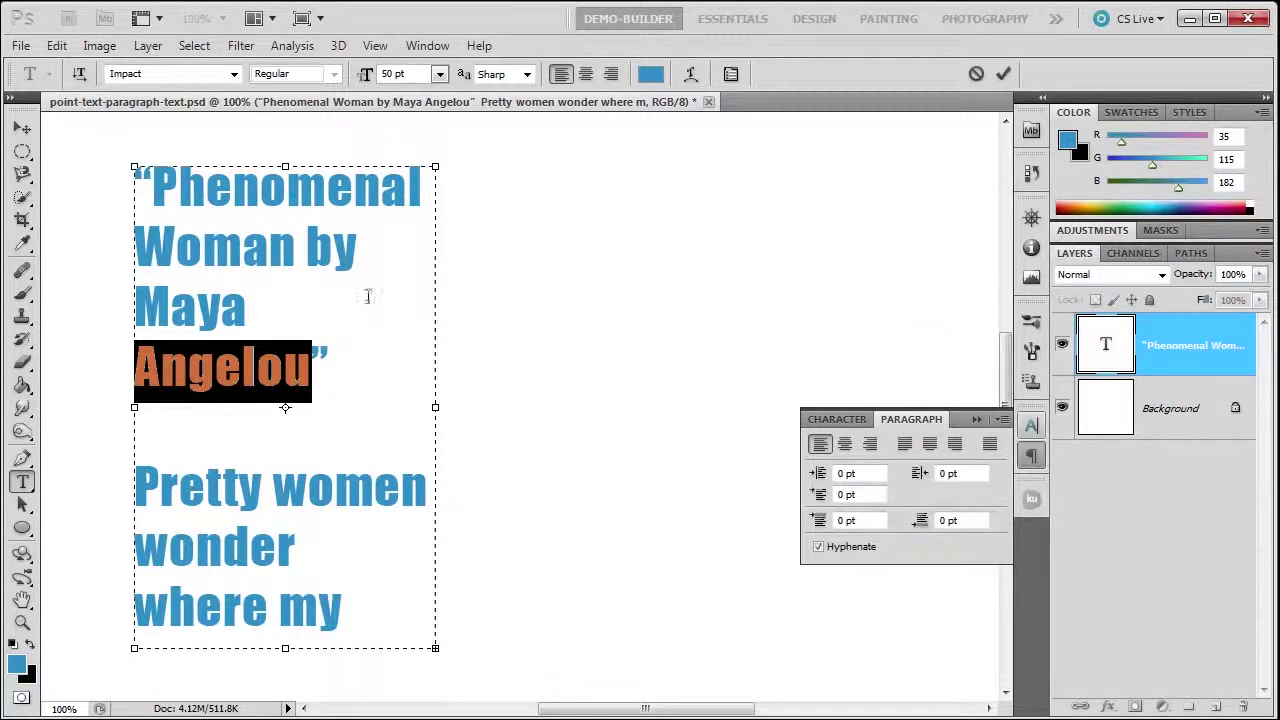
pyautogui.click(361, 336)
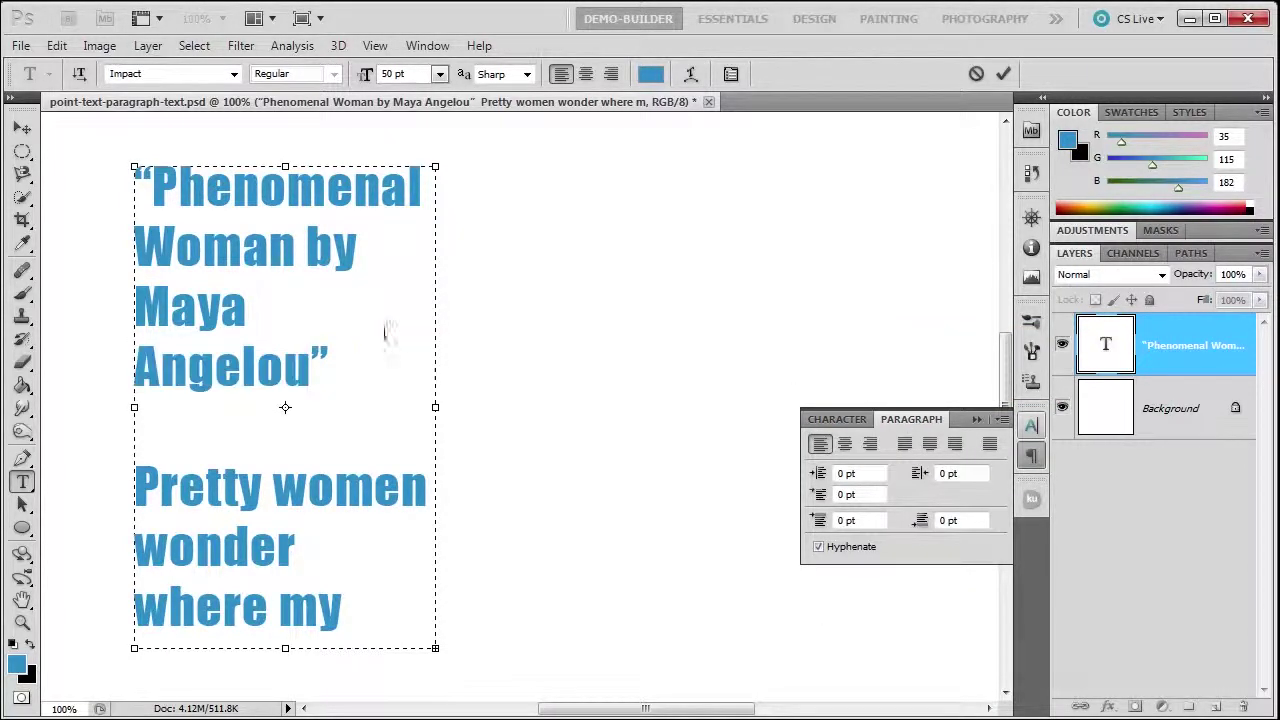
# Step: Commit the title edit, re-edit and commit it again, and reopen the Paragraph options menu
pyautogui.click(1192, 346)
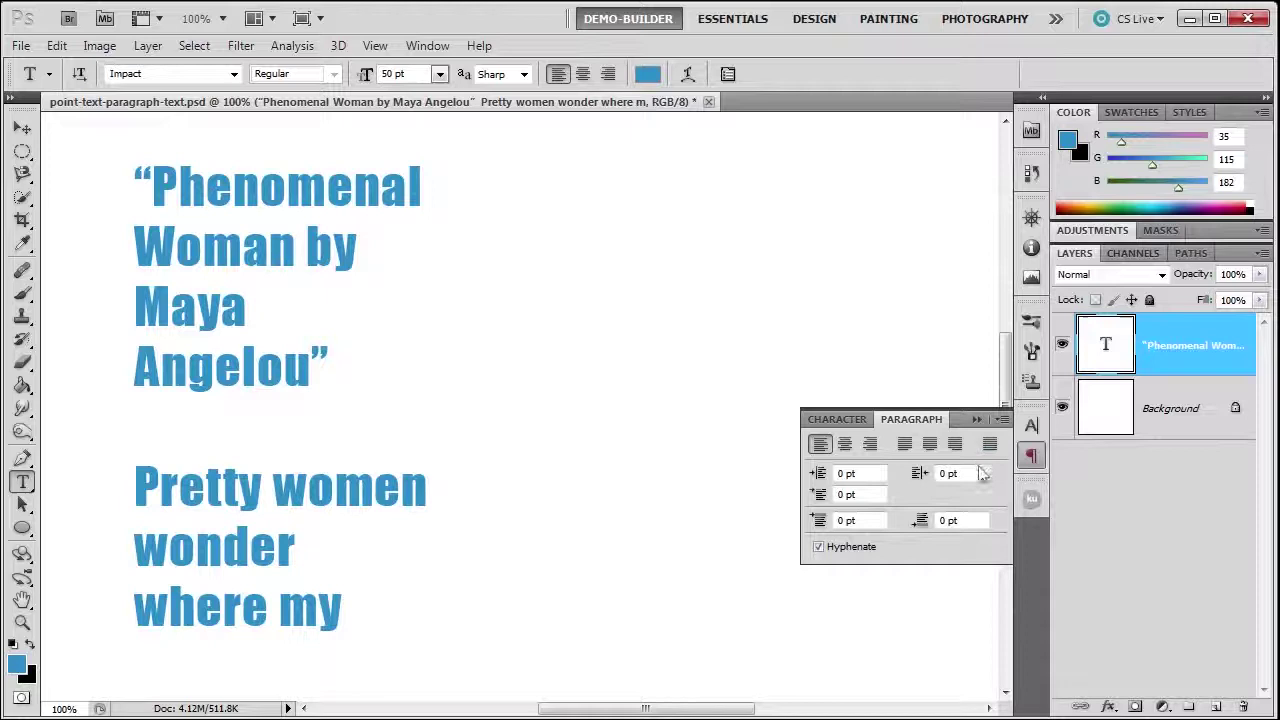
pyautogui.click(1002, 420)
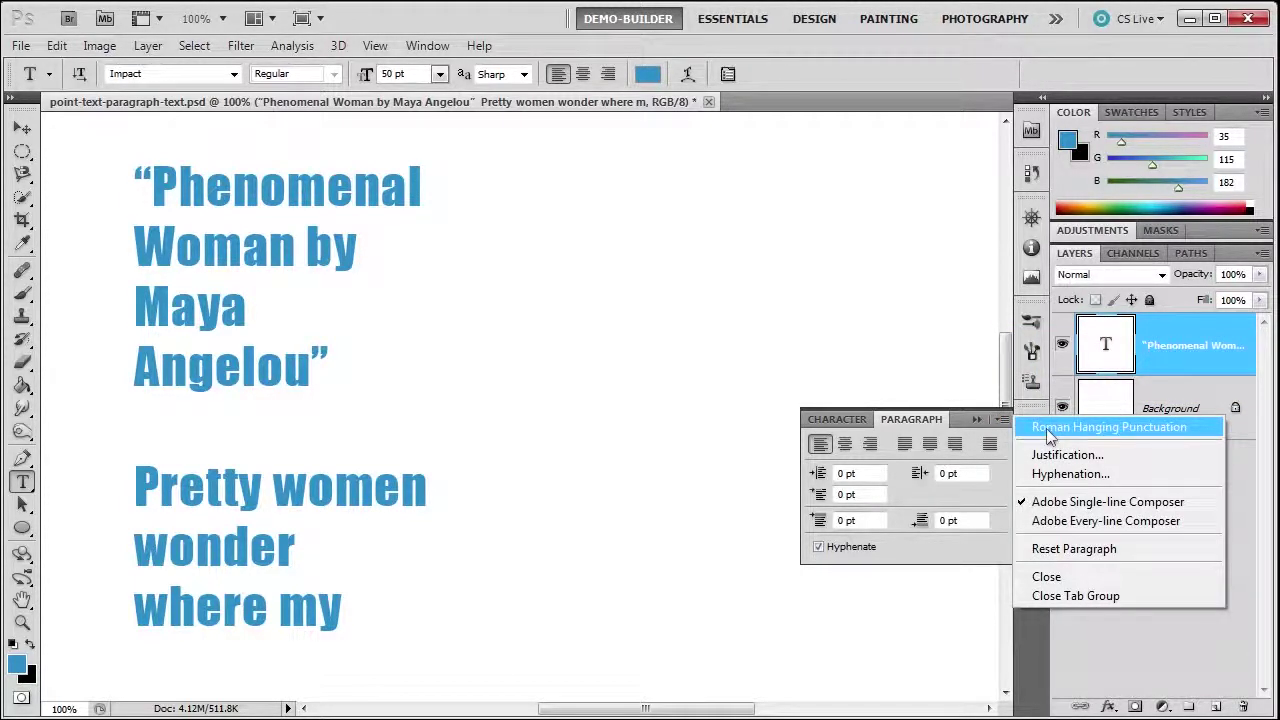
pyautogui.click(480, 402)
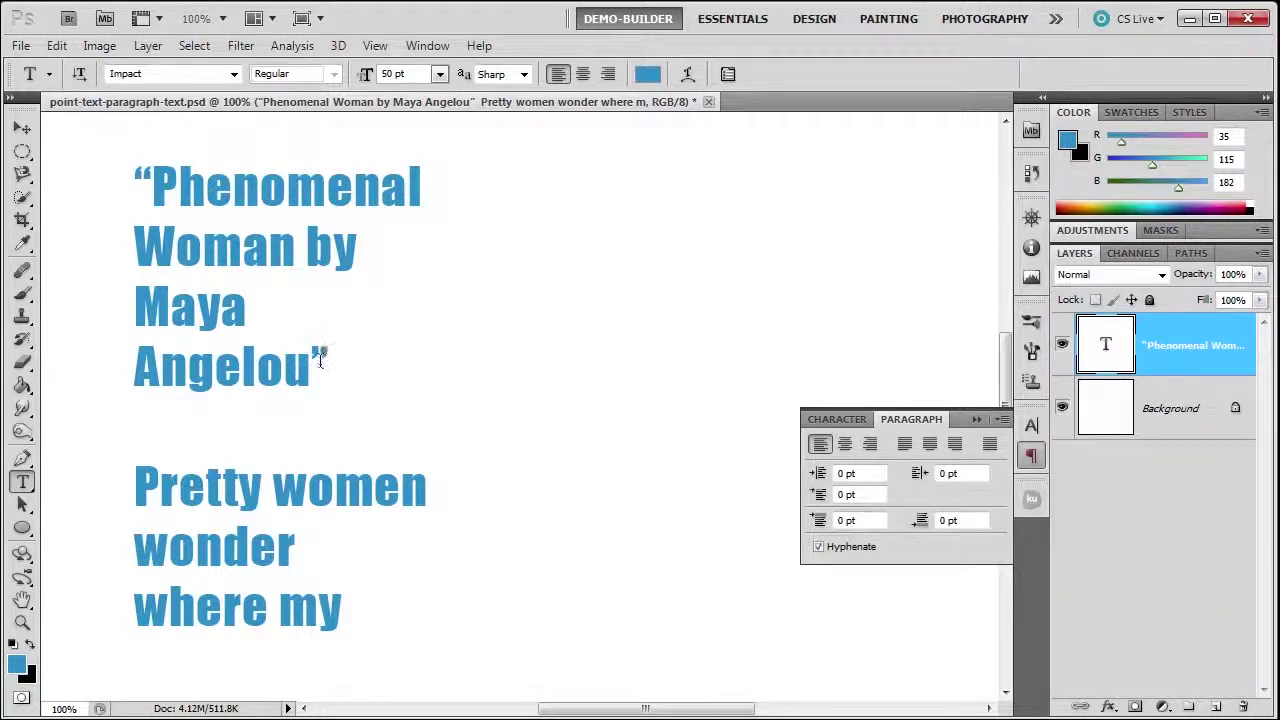
pyautogui.click(243, 368)
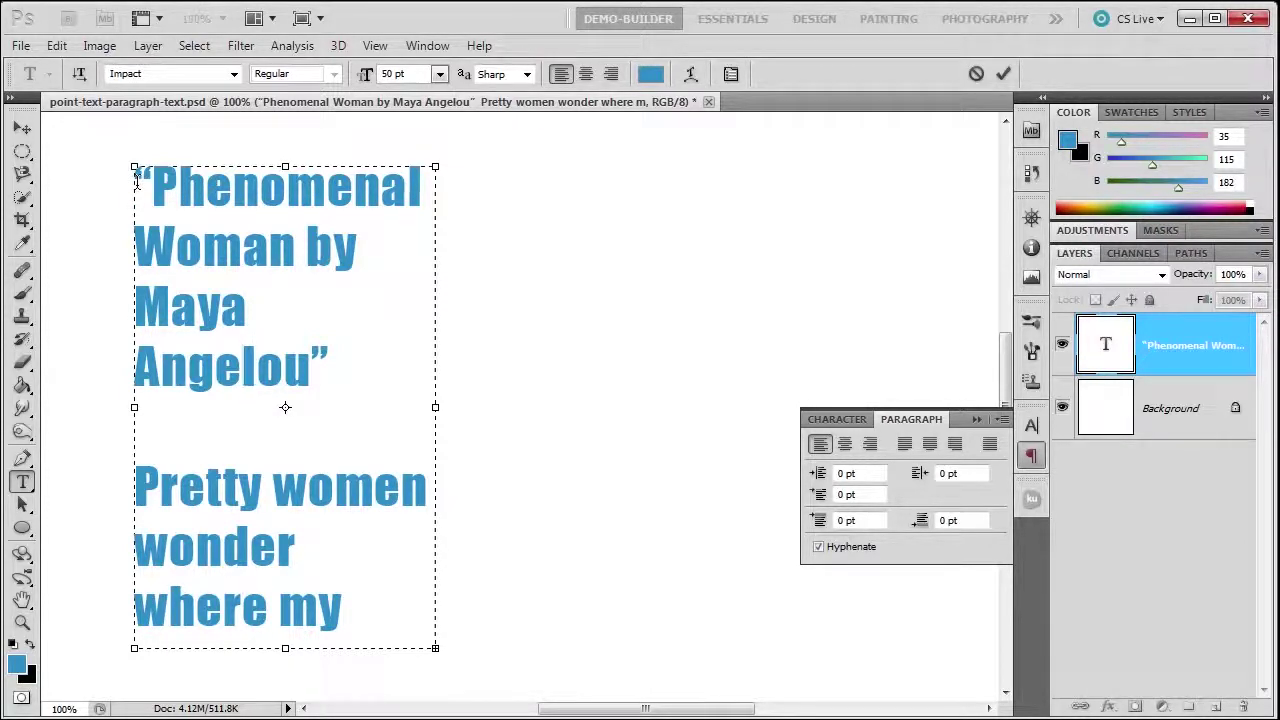
pyautogui.click(1219, 346)
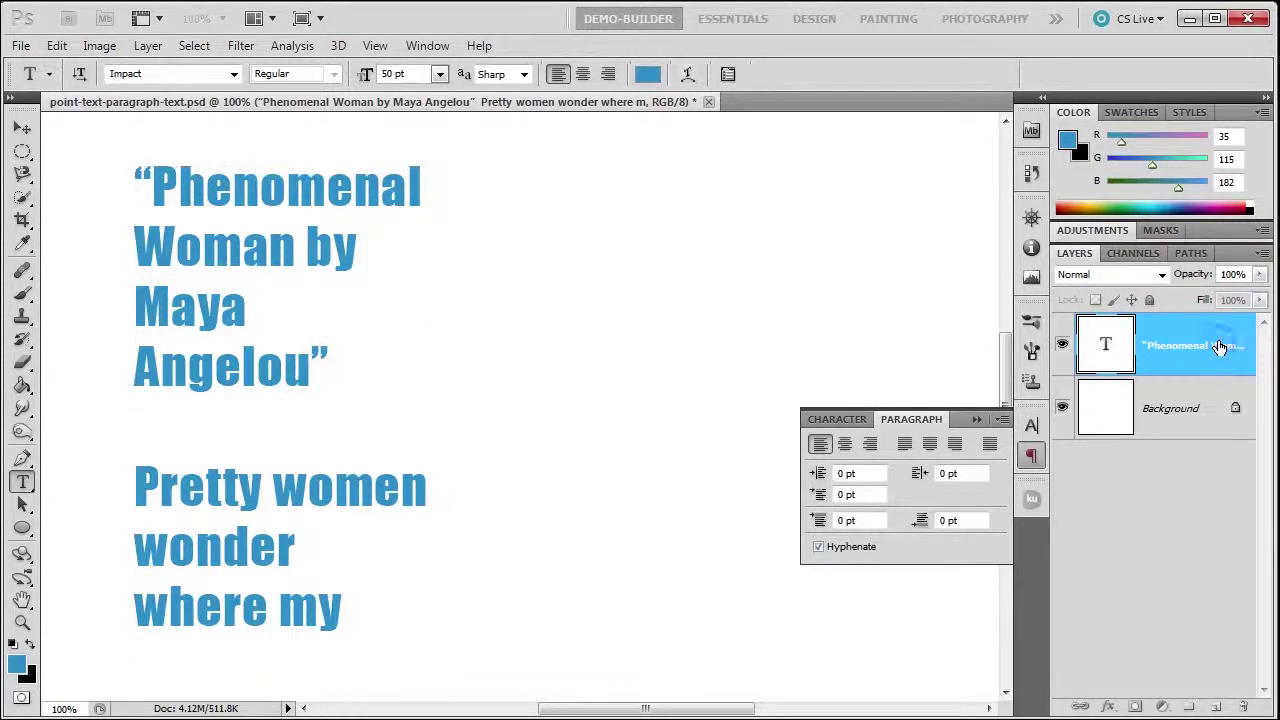
pyautogui.click(1005, 424)
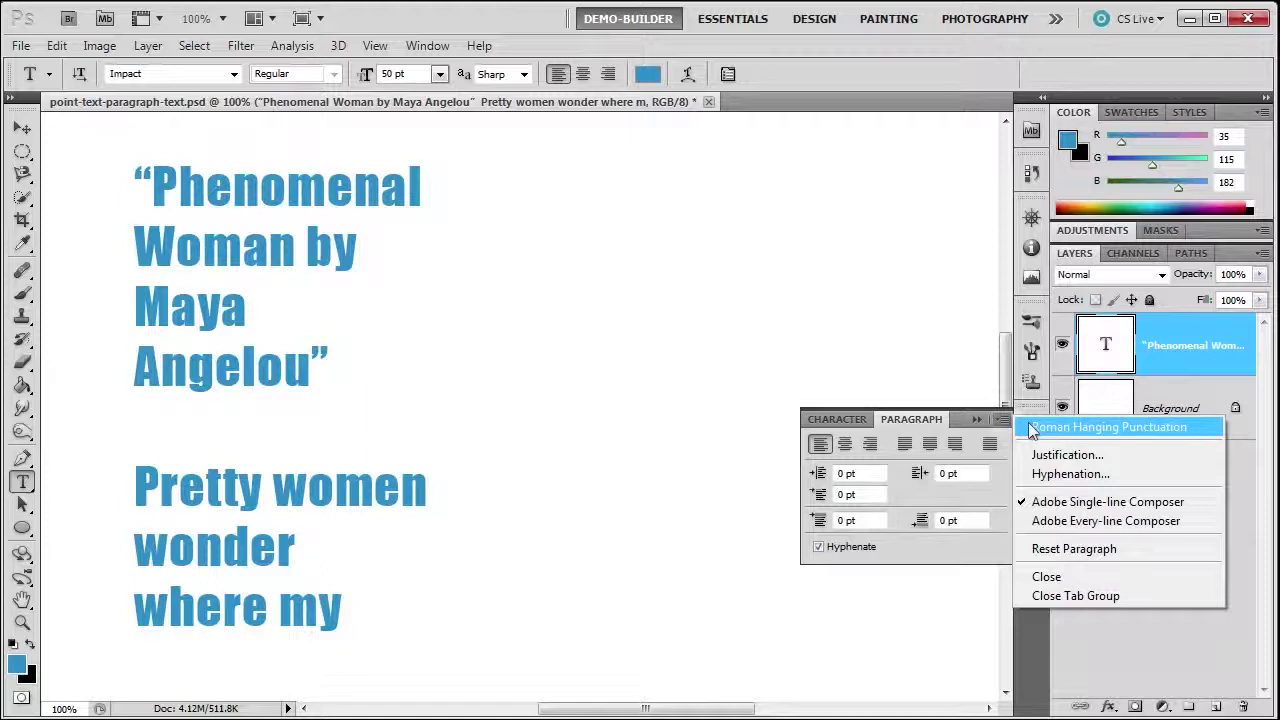
# Step: Apply Roman Hanging Punctuation to the title quote and switch the poem to Adobe Every-line Composer
pyautogui.click(1033, 428)
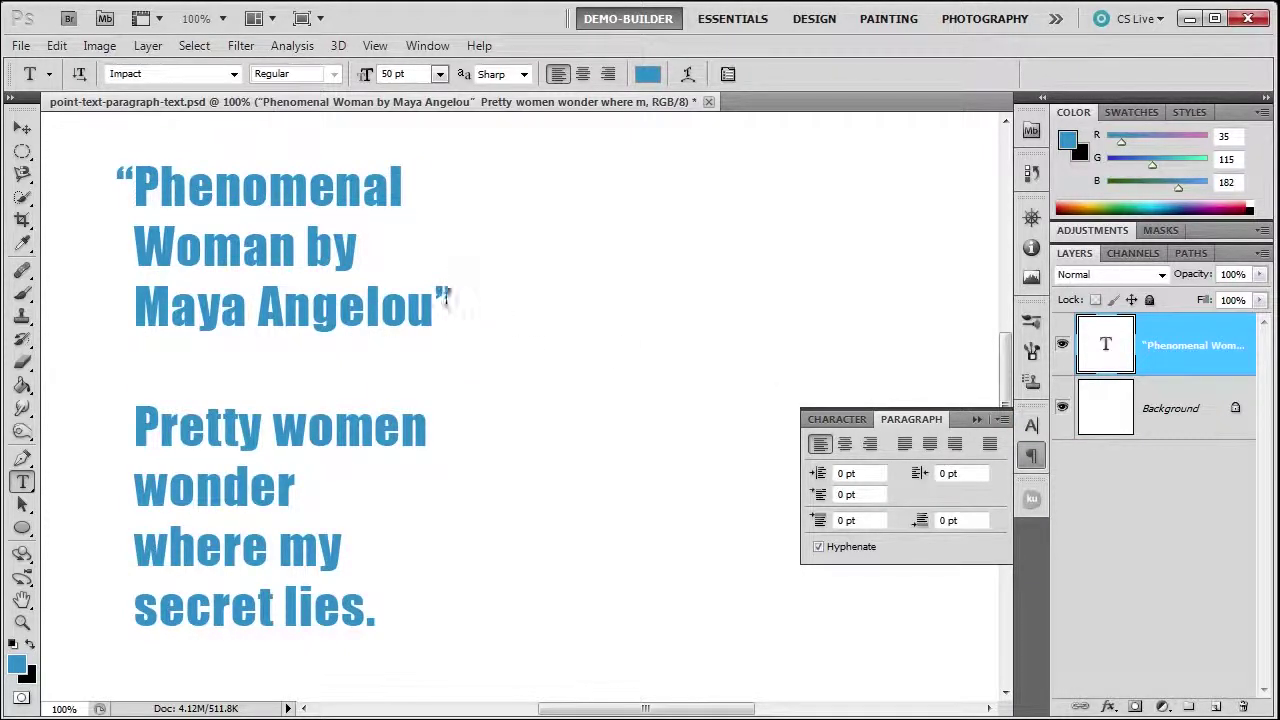
pyautogui.click(335, 250)
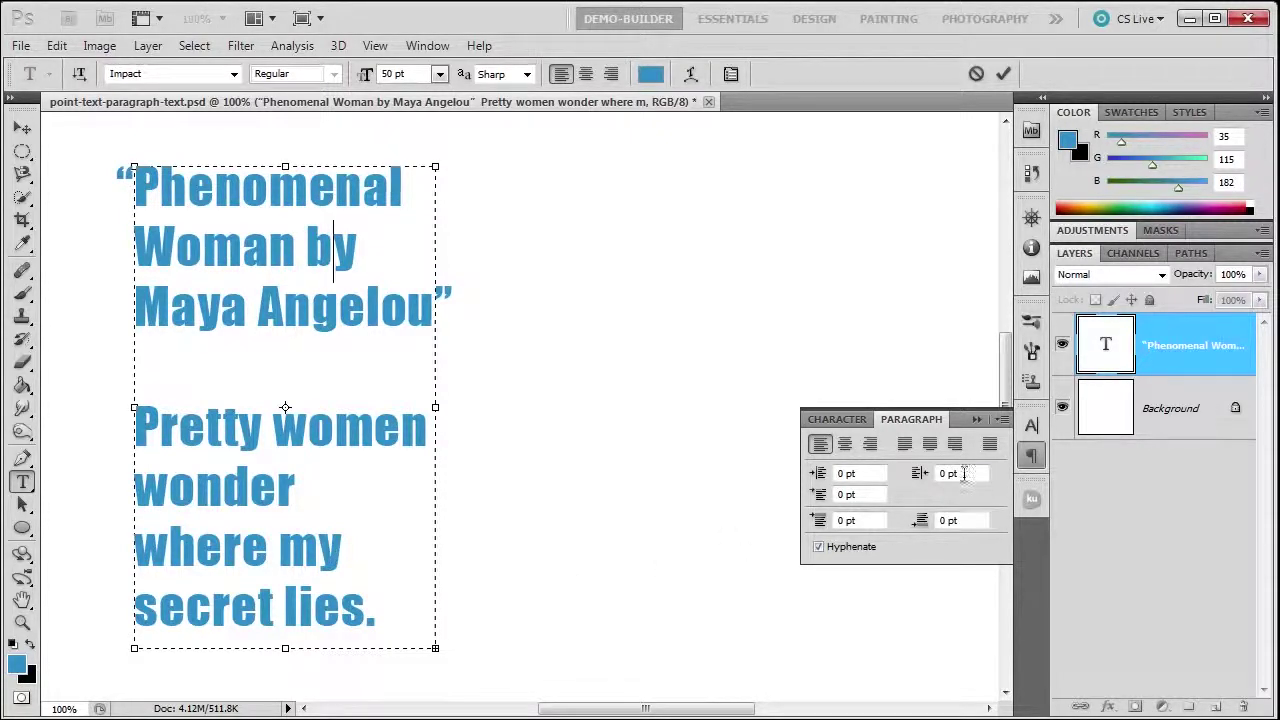
pyautogui.click(1002, 420)
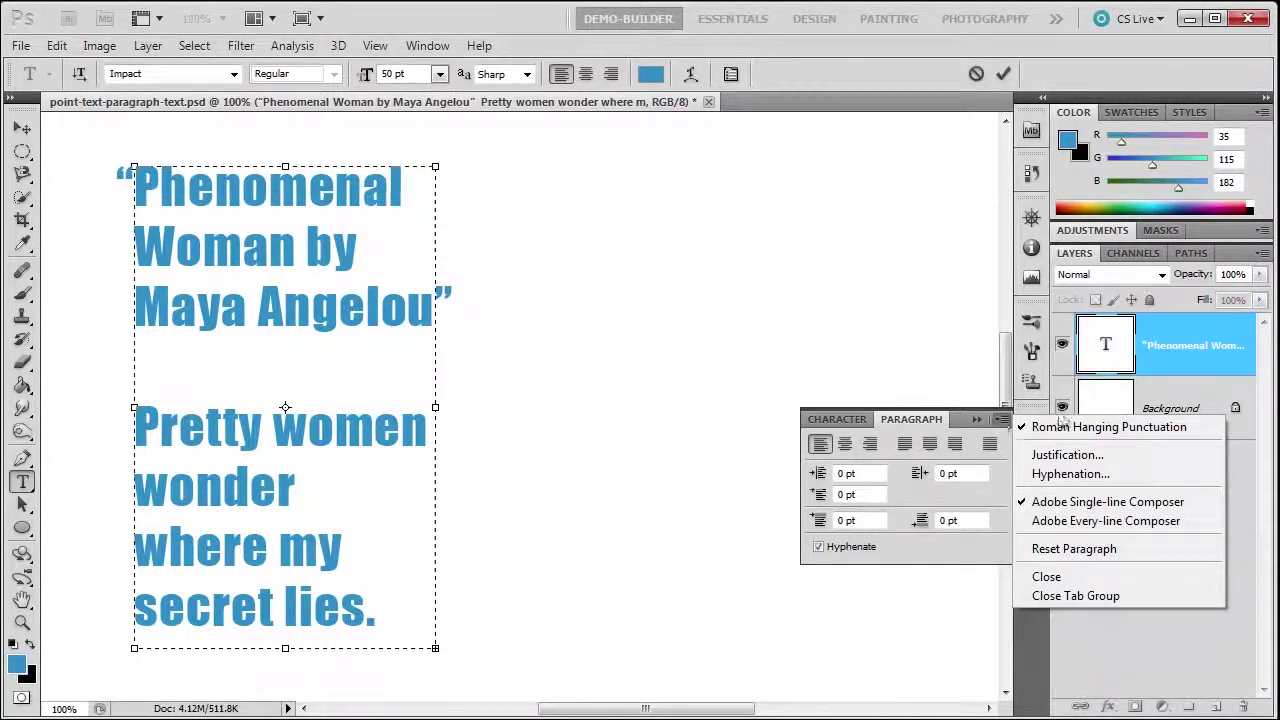
pyautogui.click(1075, 530)
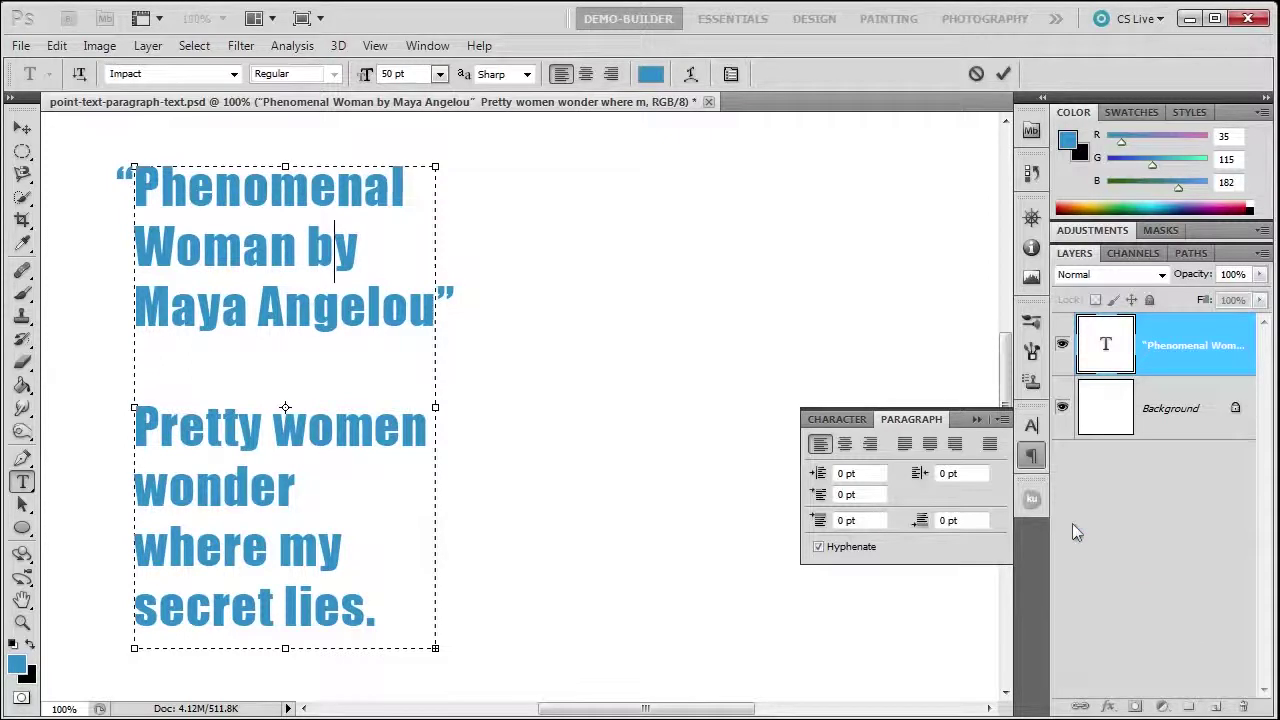
pyautogui.click(1004, 420)
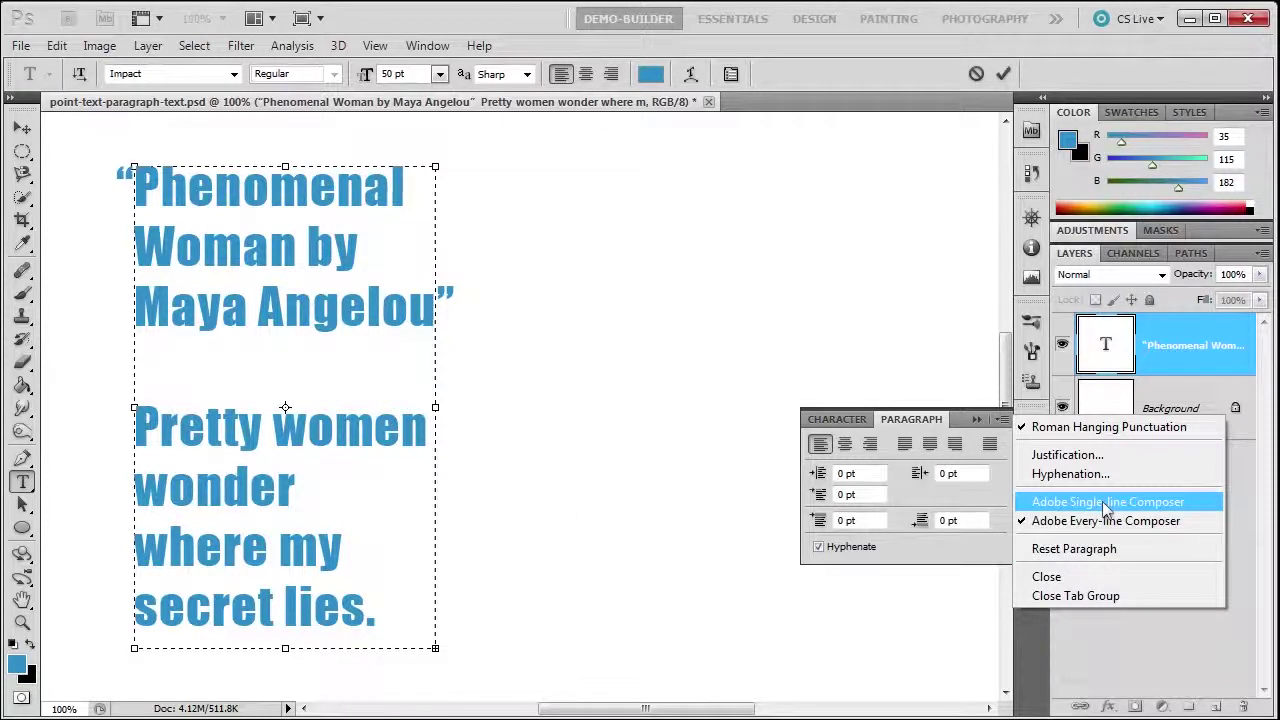
pyautogui.click(649, 503)
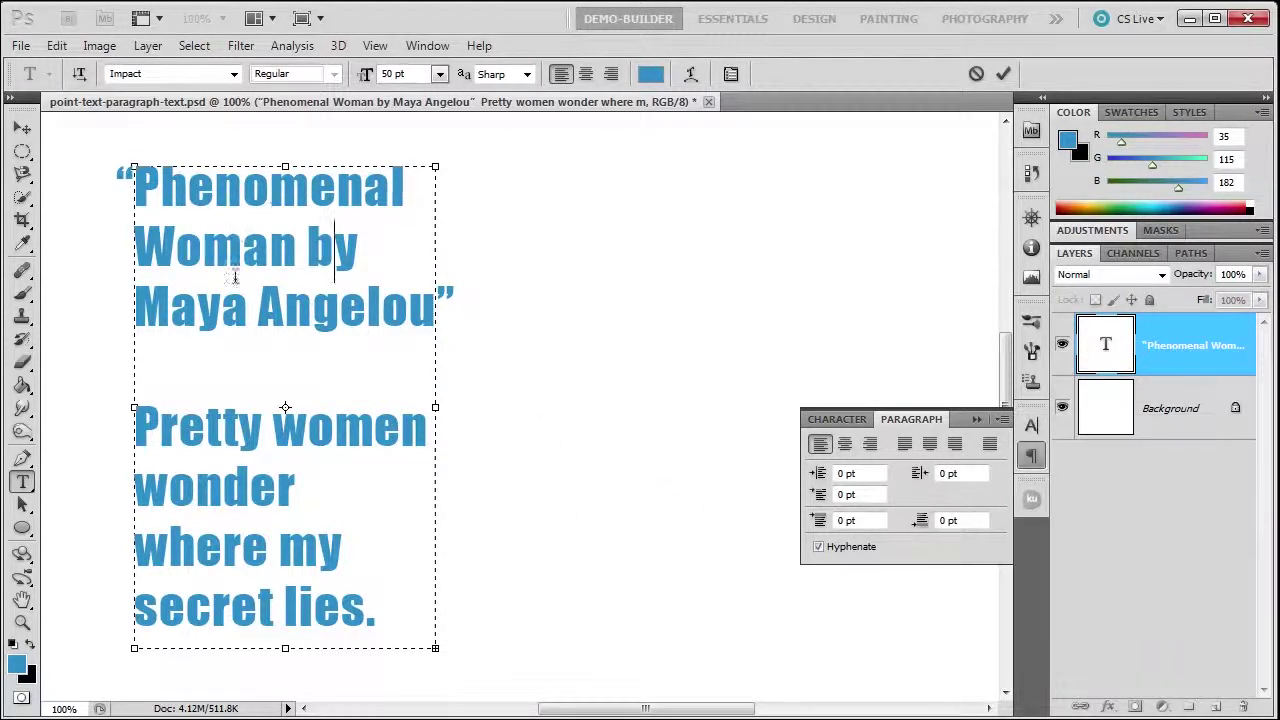
pyautogui.click(1003, 420)
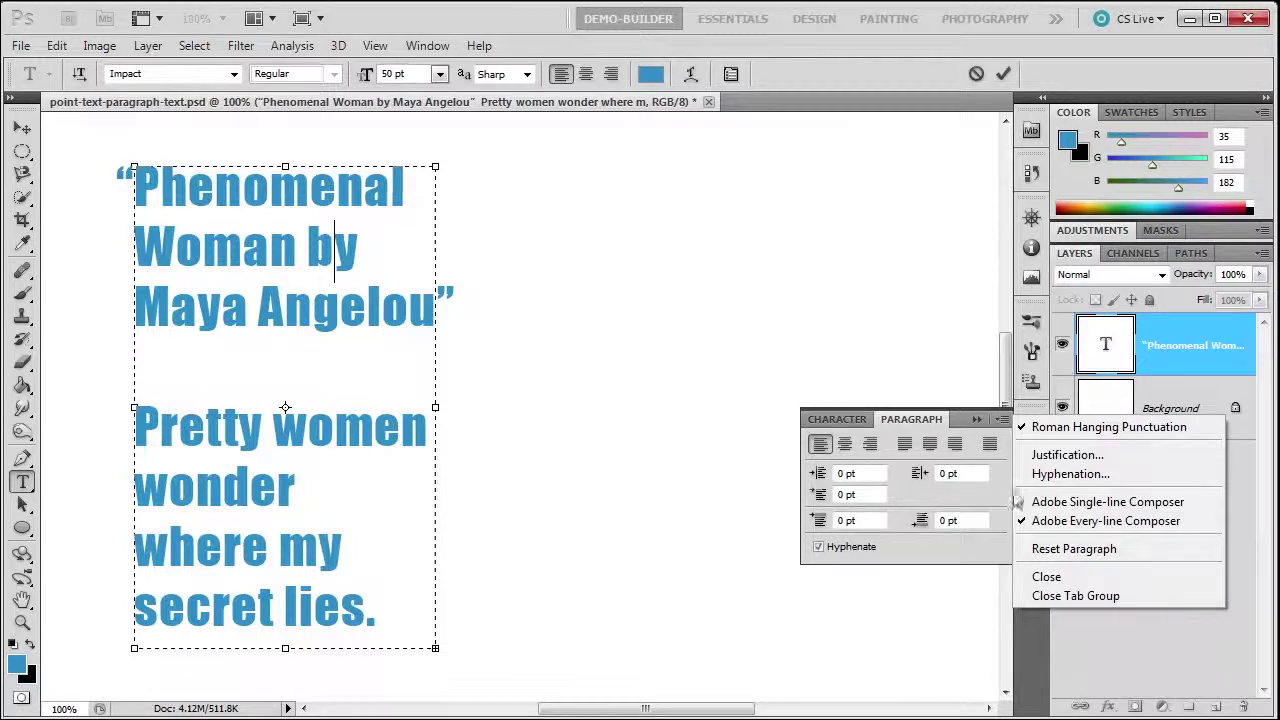
pyautogui.click(1078, 459)
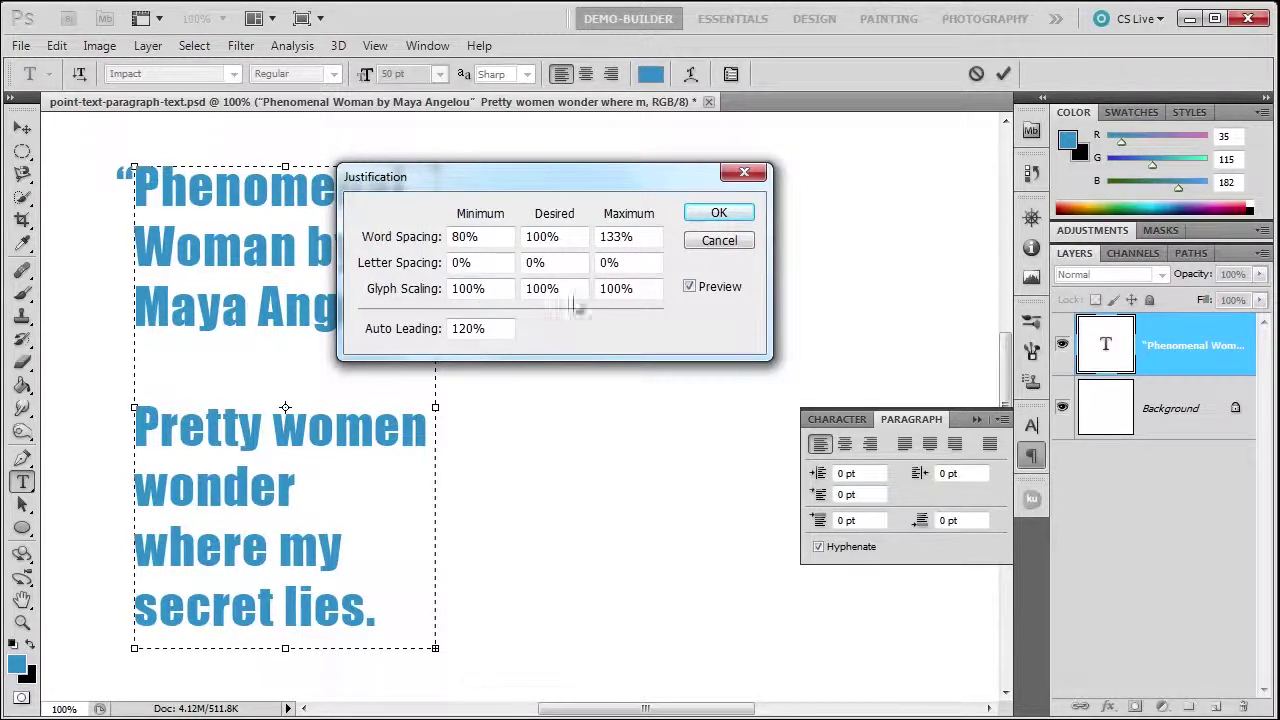
pyautogui.click(716, 240)
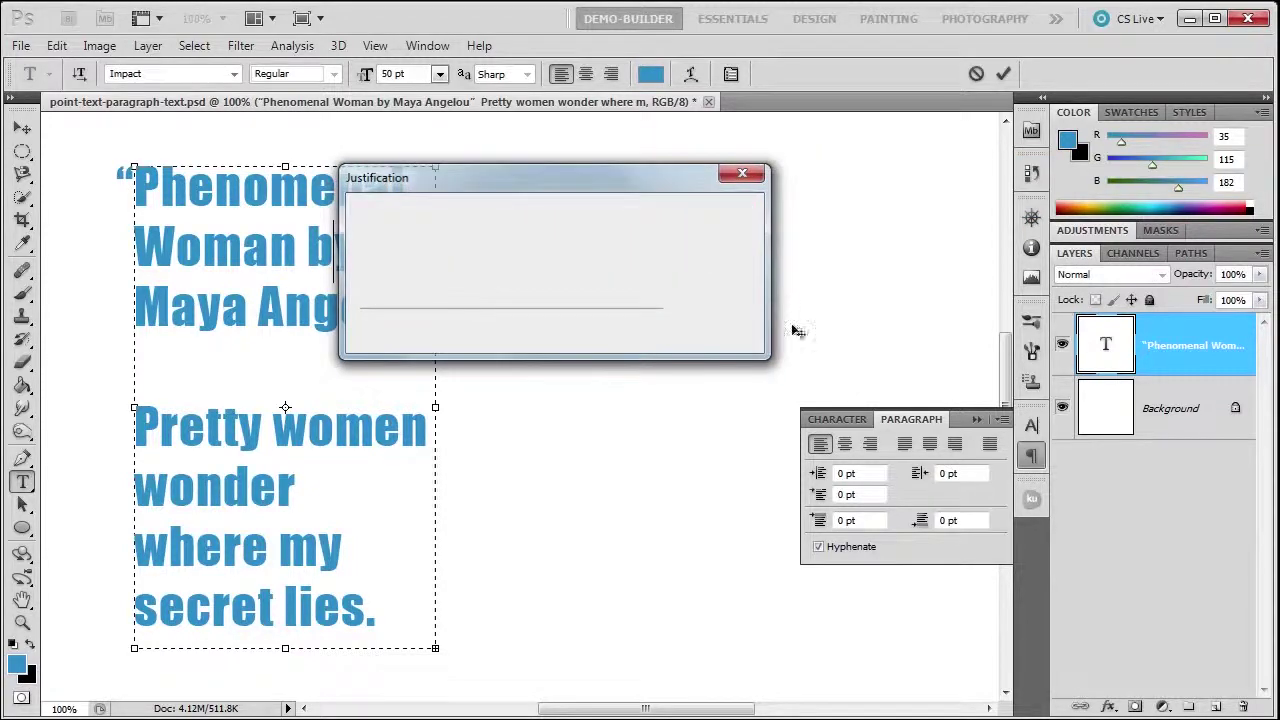
pyautogui.click(1000, 421)
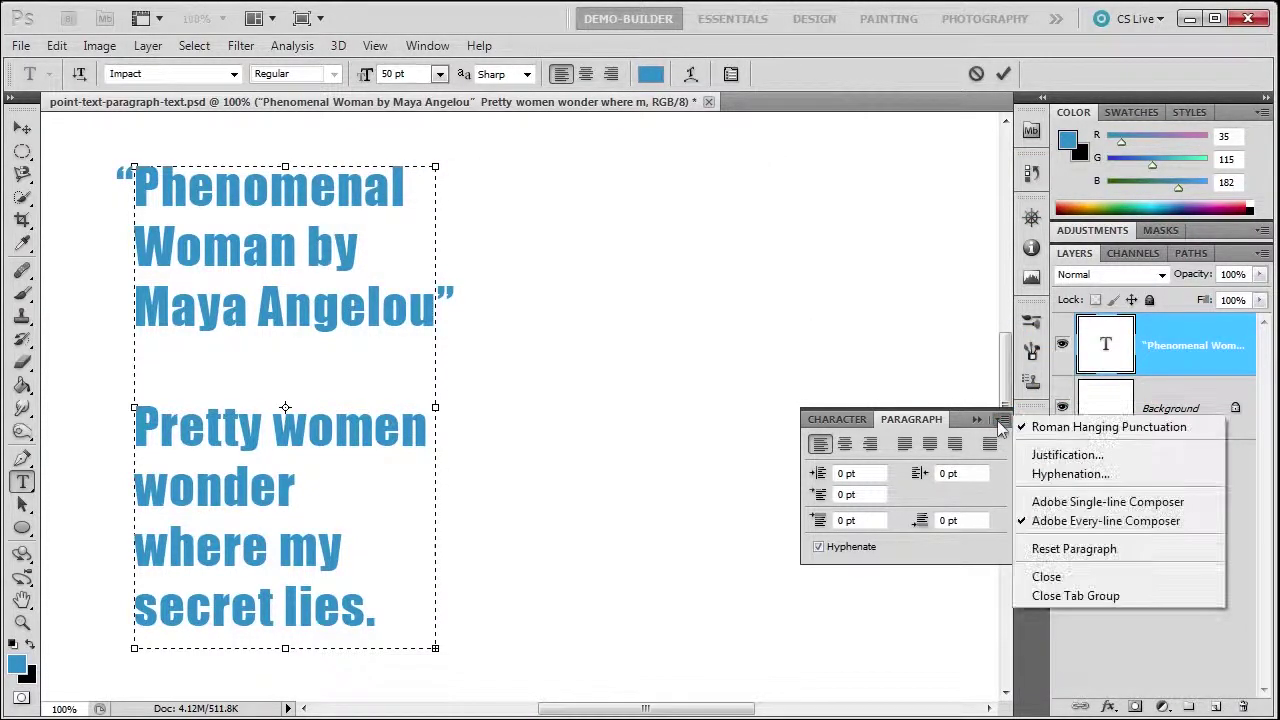
pyautogui.click(1068, 476)
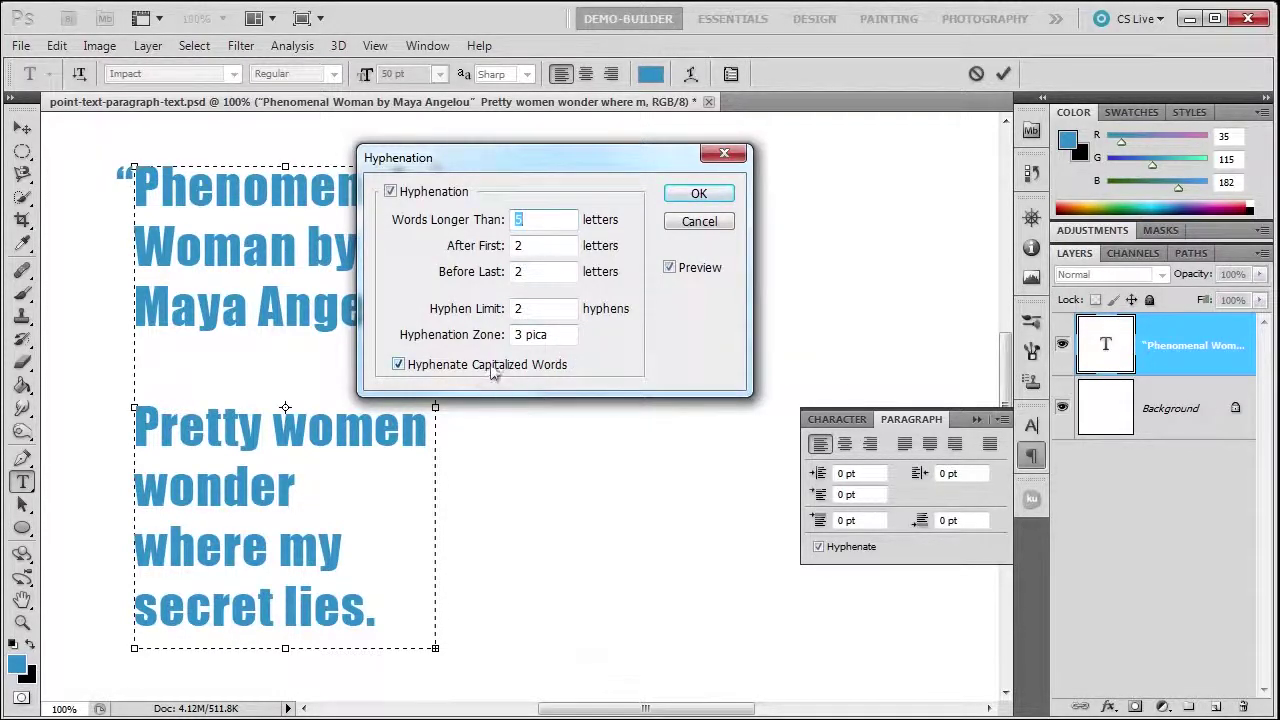
pyautogui.click(697, 222)
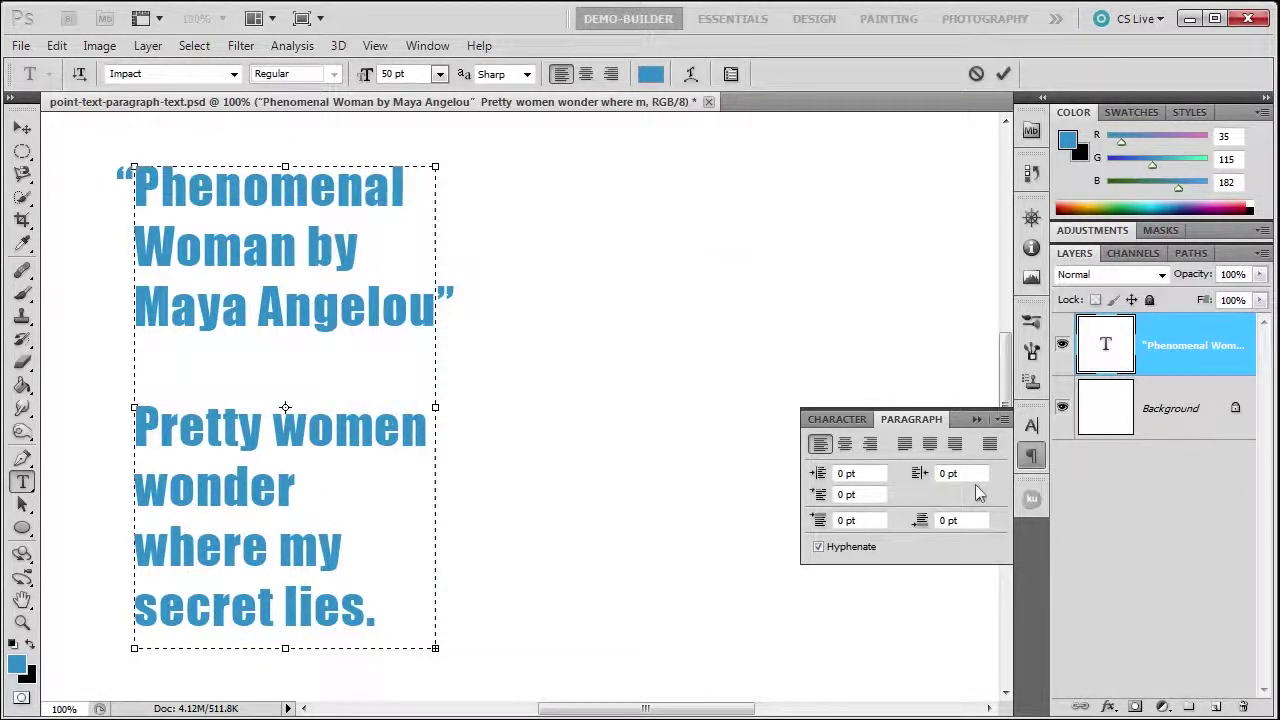
pyautogui.click(1003, 420)
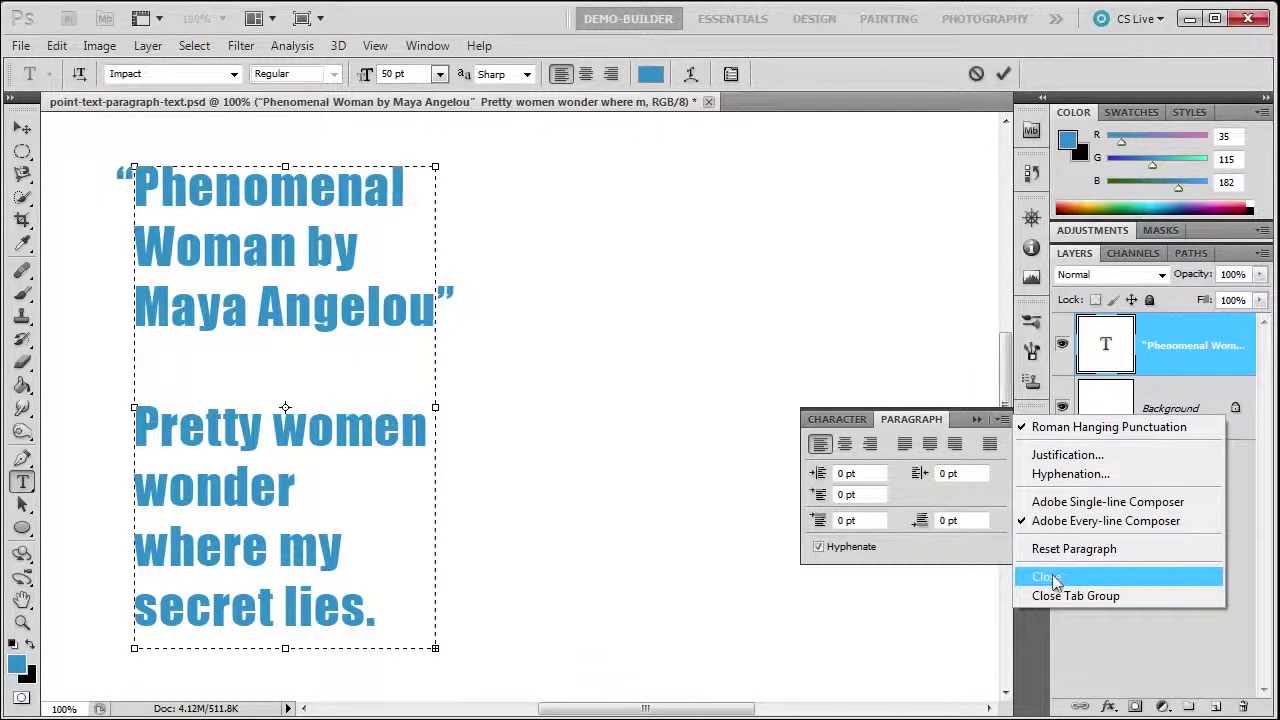
# Step: Close the options menu, select the 'Pretty women' paragraph, and commit the text edit
pyautogui.click(870, 624)
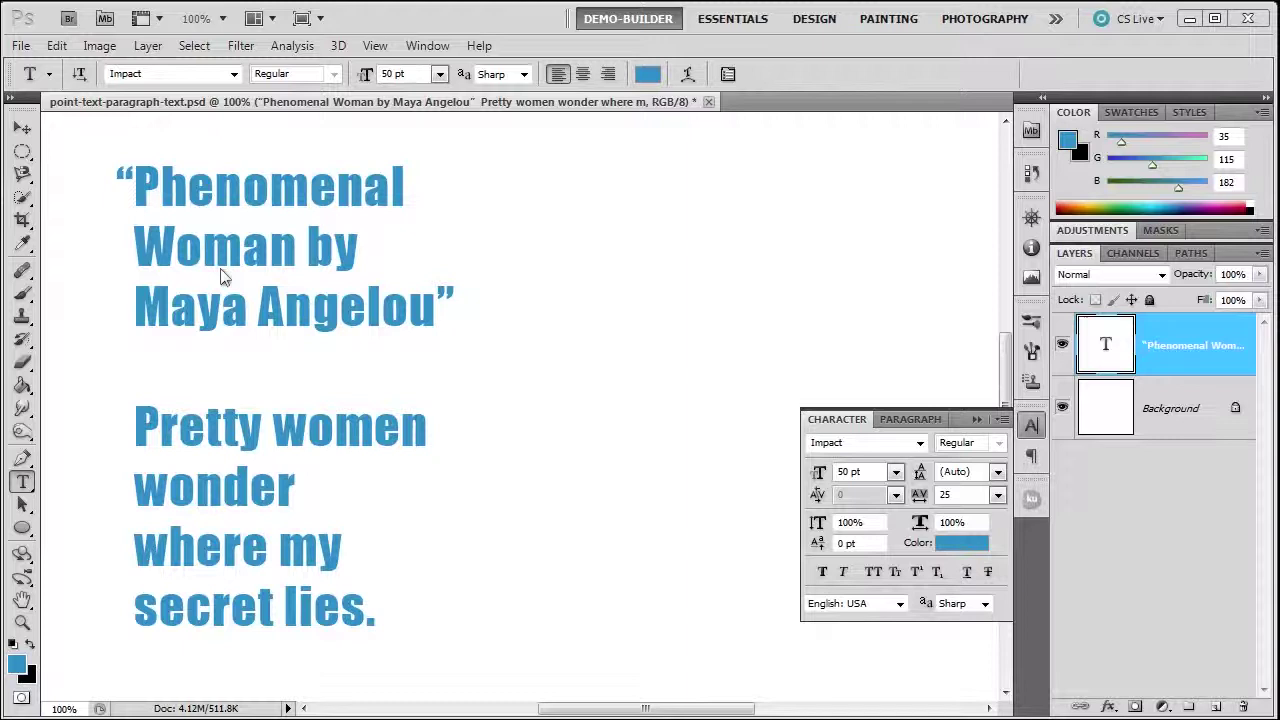
pyautogui.click(177, 489)
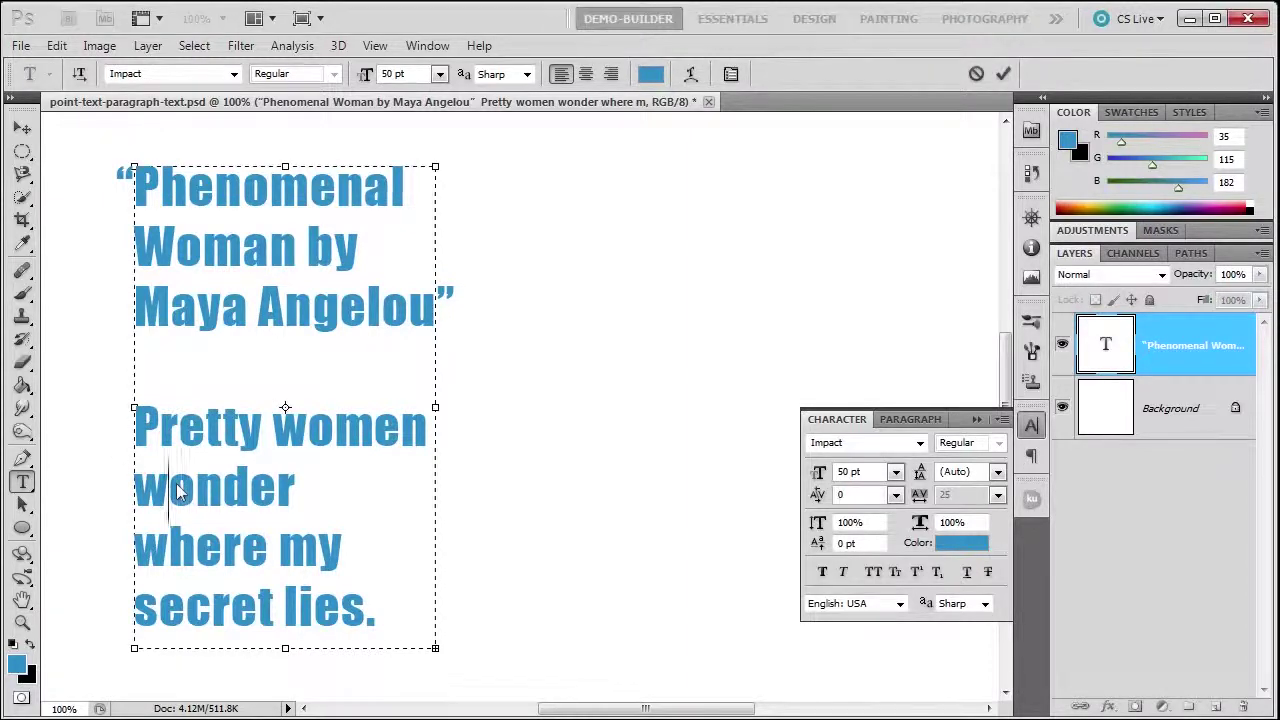
pyautogui.doubleClick(173, 485)
pyautogui.tripleClick(173, 485)
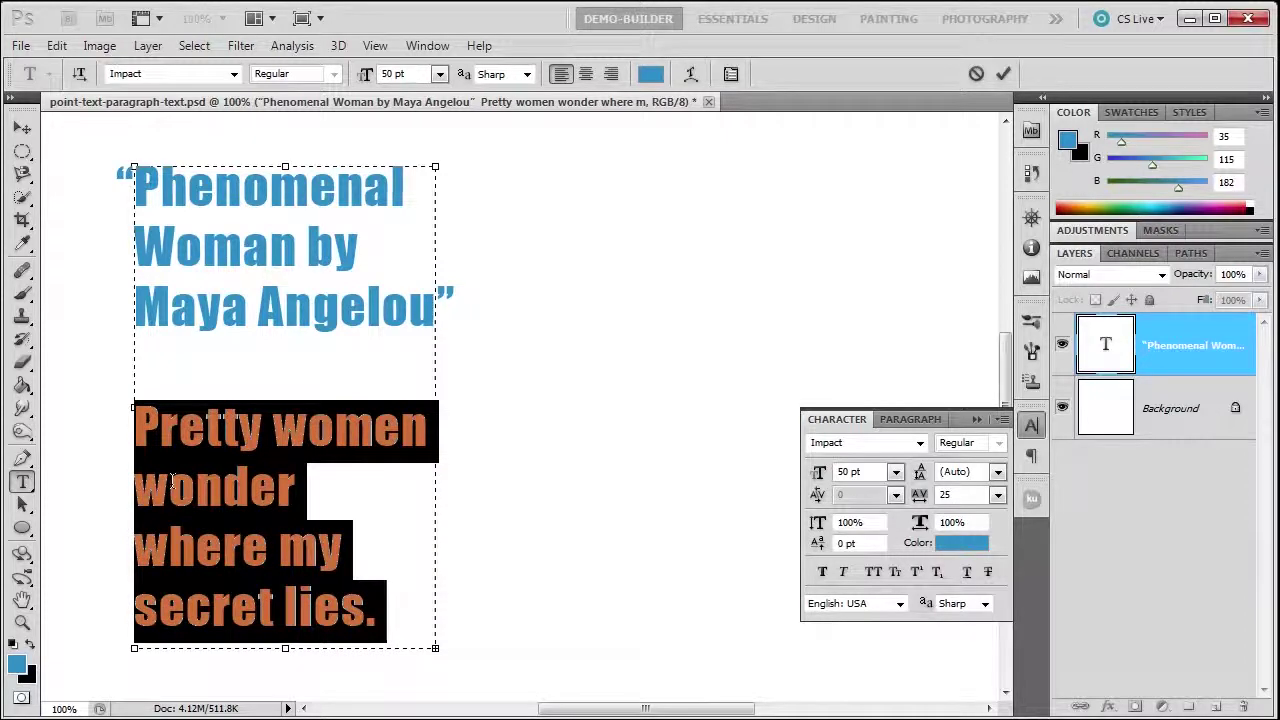
pyautogui.click(1199, 344)
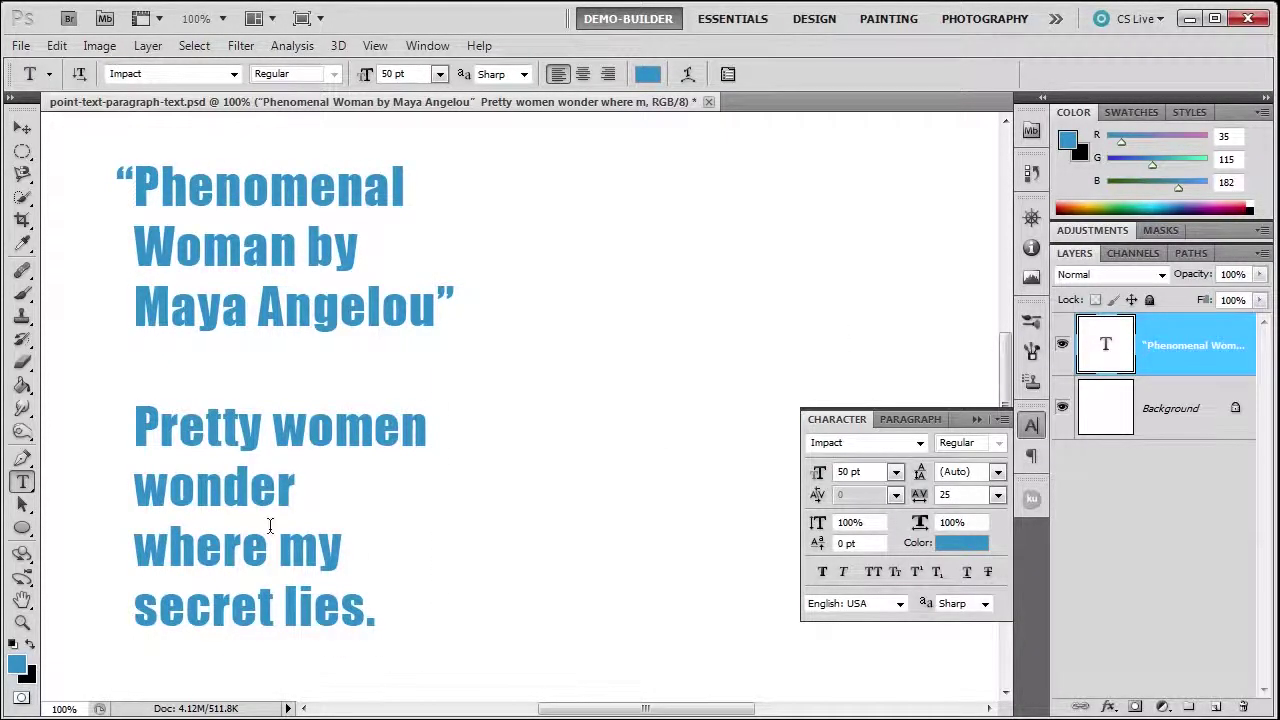
# Step: Run Check Spelling on the poem and close it, leaving 'Angelou' unchanged
pyautogui.click(57, 46)
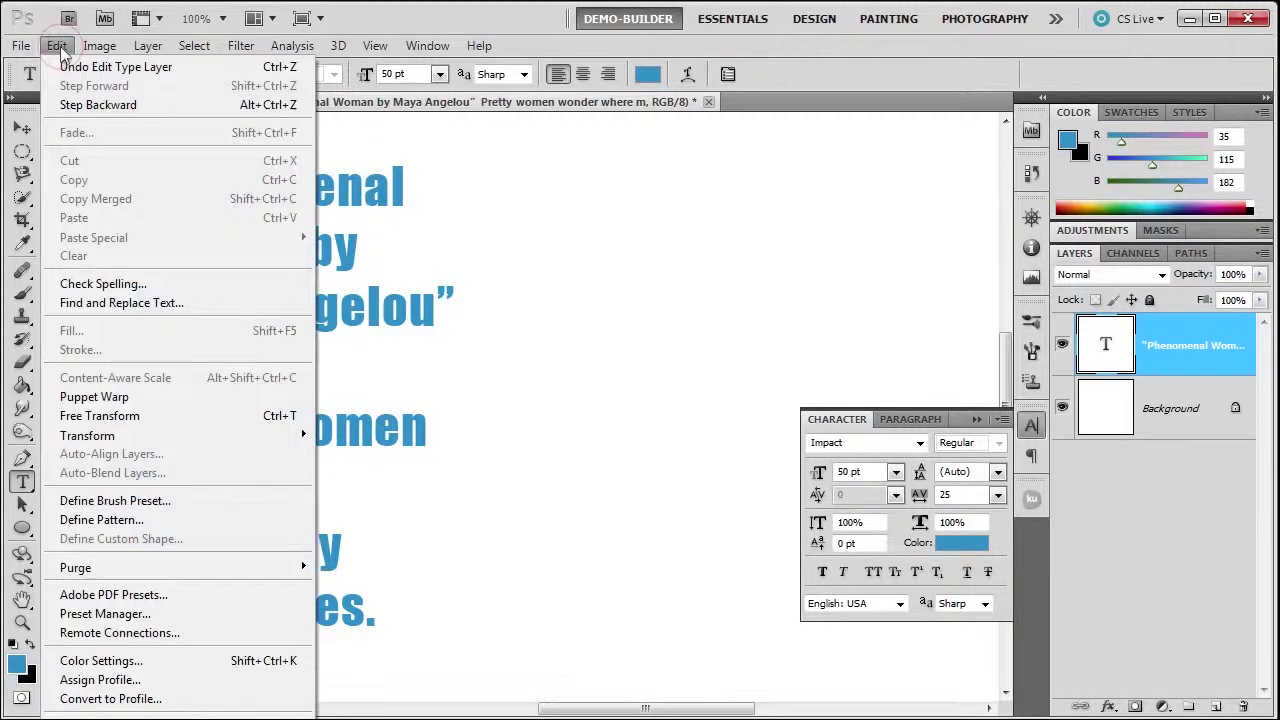
pyautogui.click(74, 284)
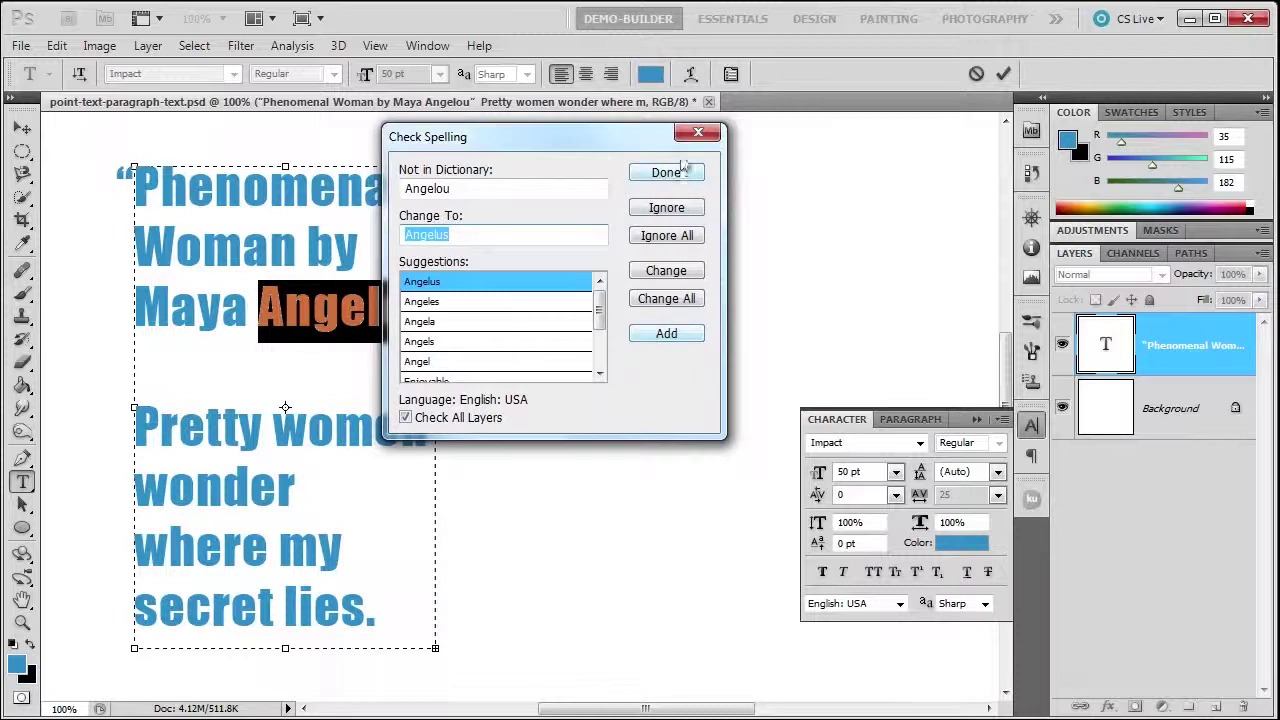
pyautogui.click(697, 134)
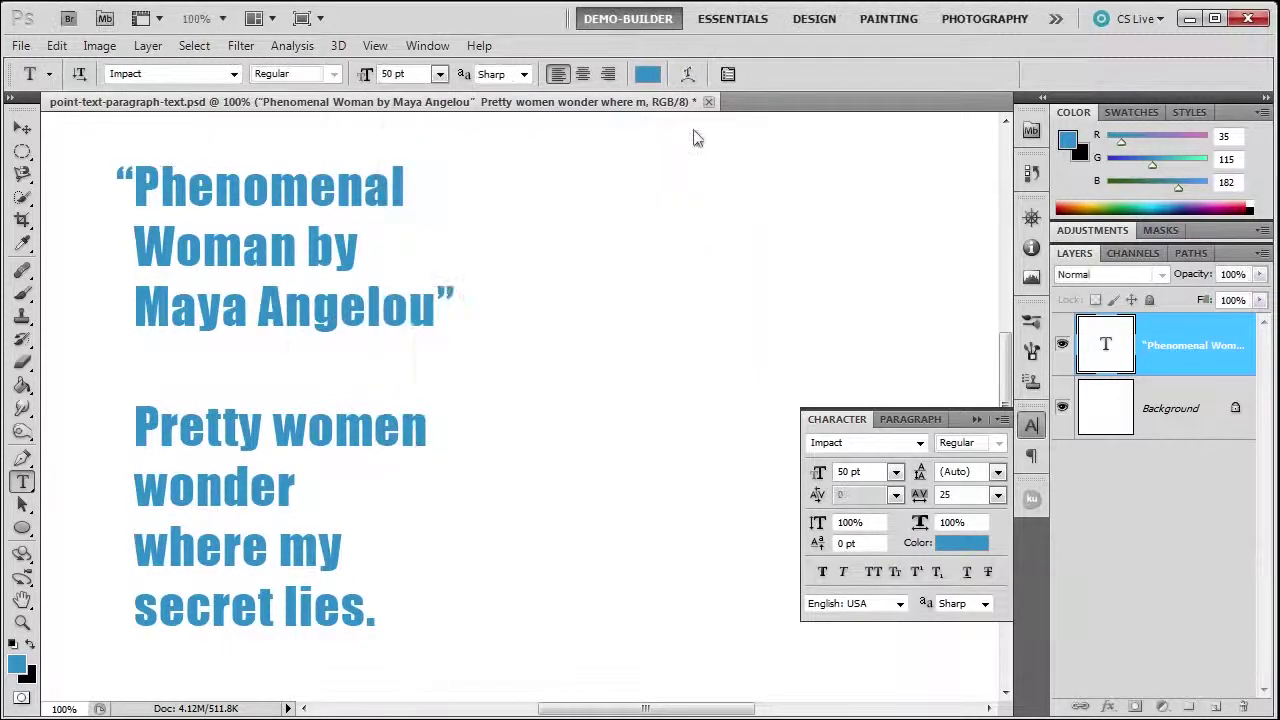
# Step: Dismiss the Edit menu and poem layer context menus, then hide the poem layer
pyautogui.click(55, 46)
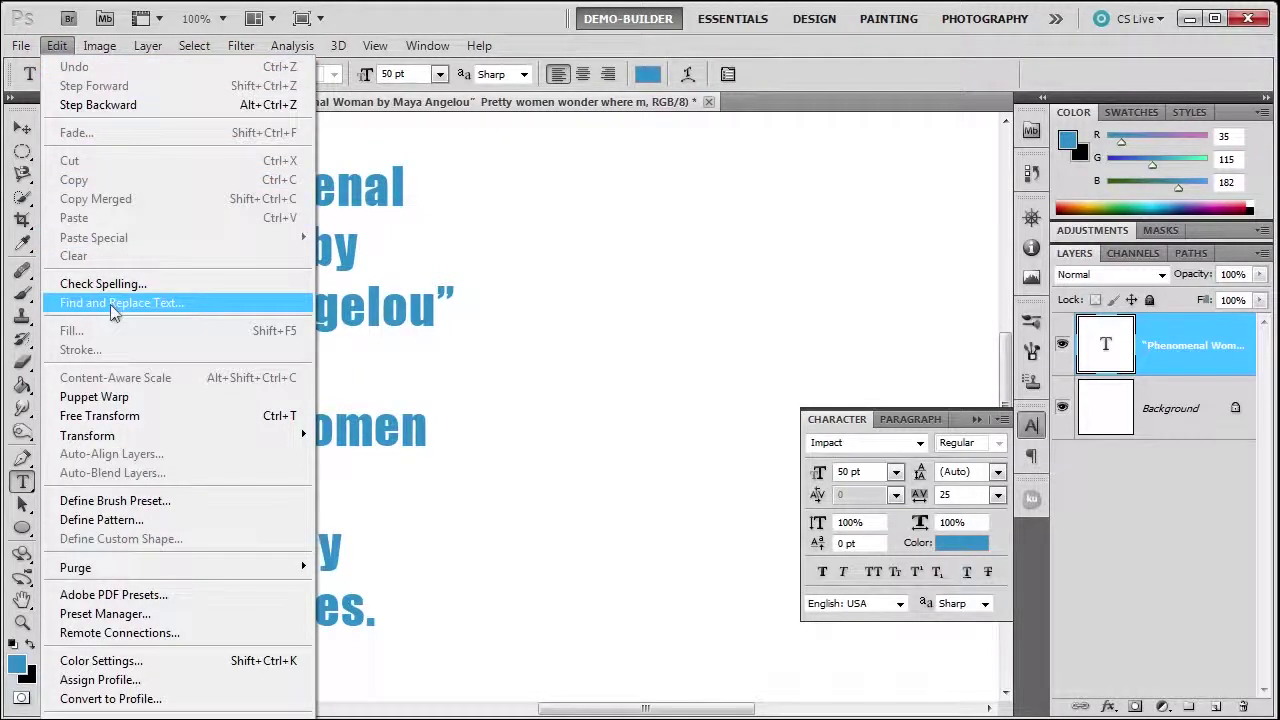
pyautogui.press('Escape')
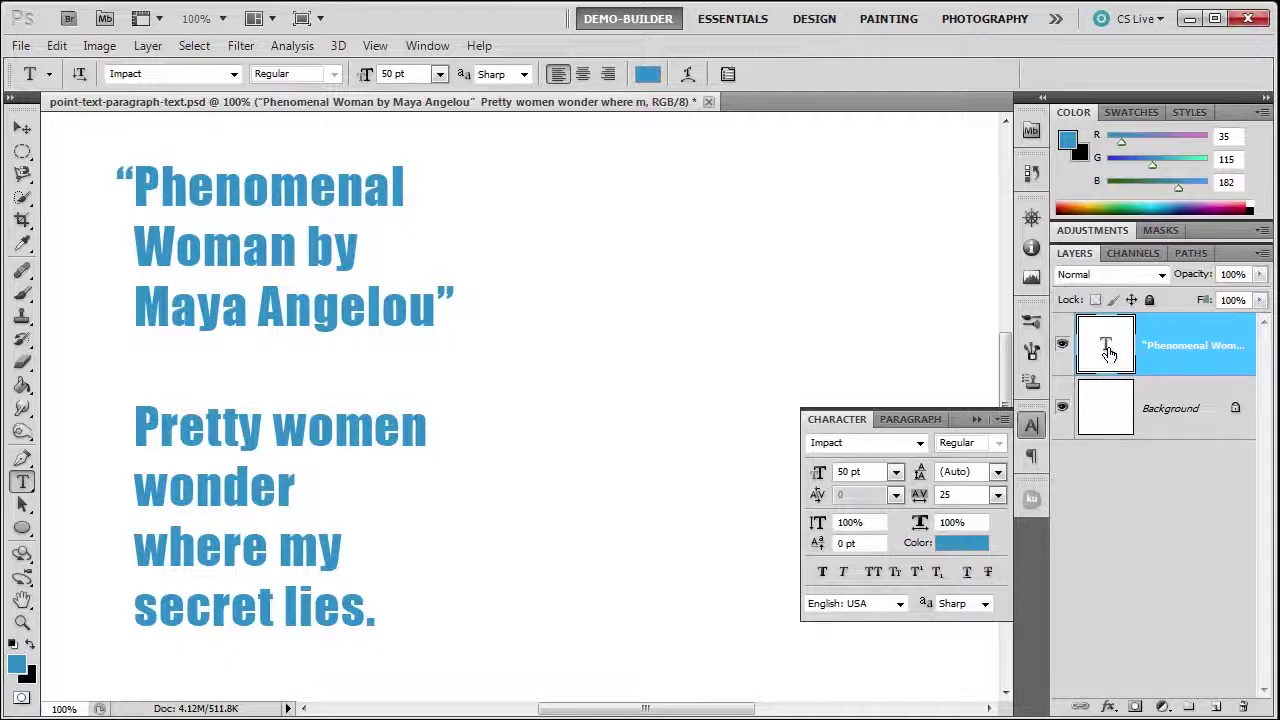
pyautogui.rightClick(1168, 328)
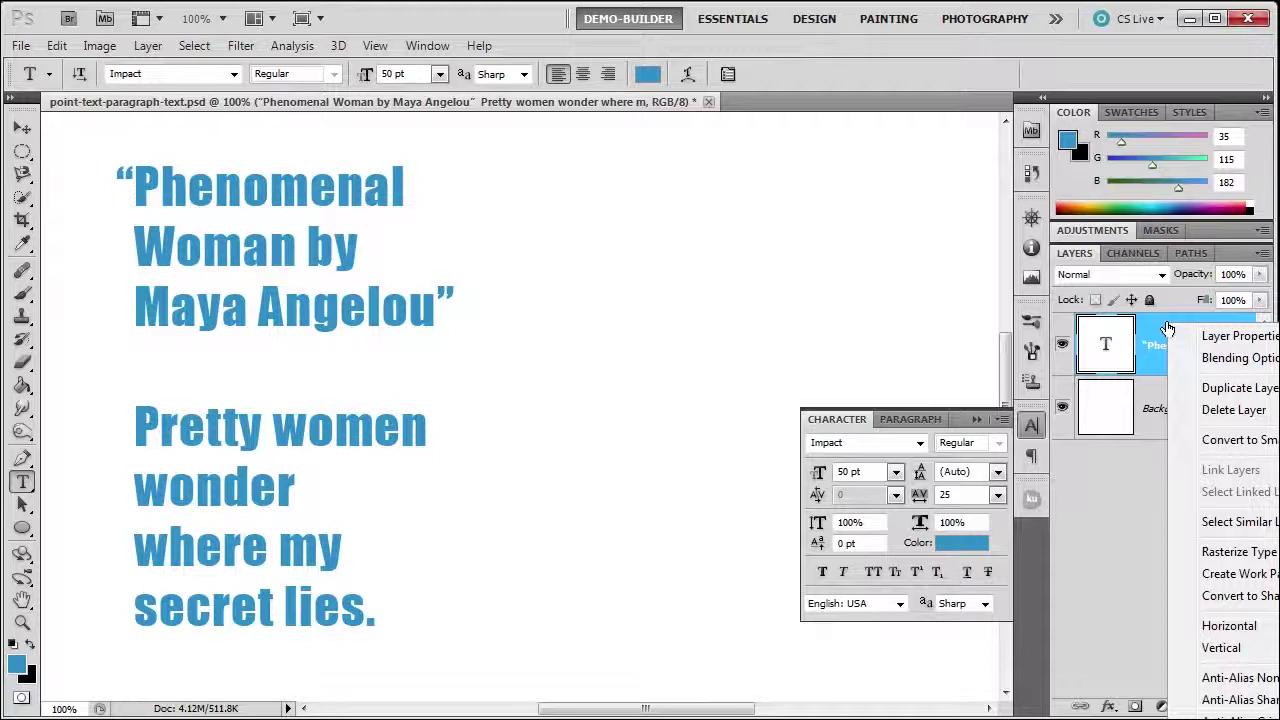
pyautogui.click(624, 330)
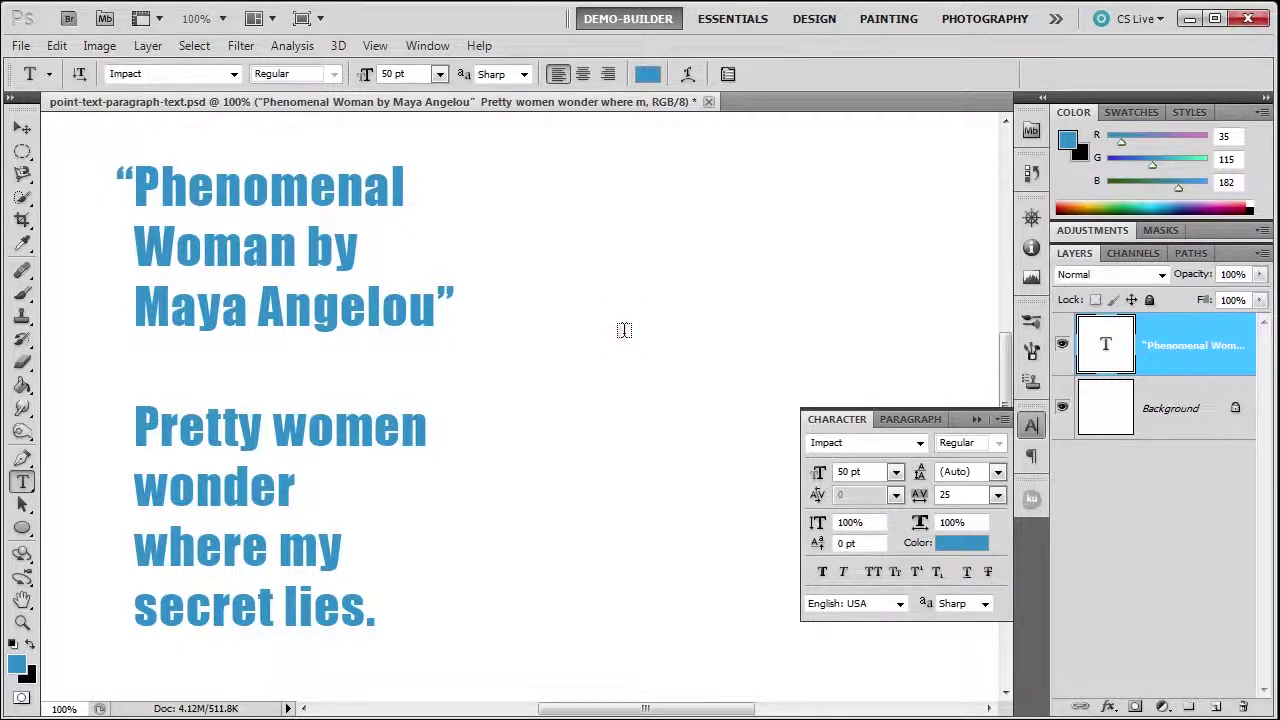
pyautogui.rightClick(1172, 331)
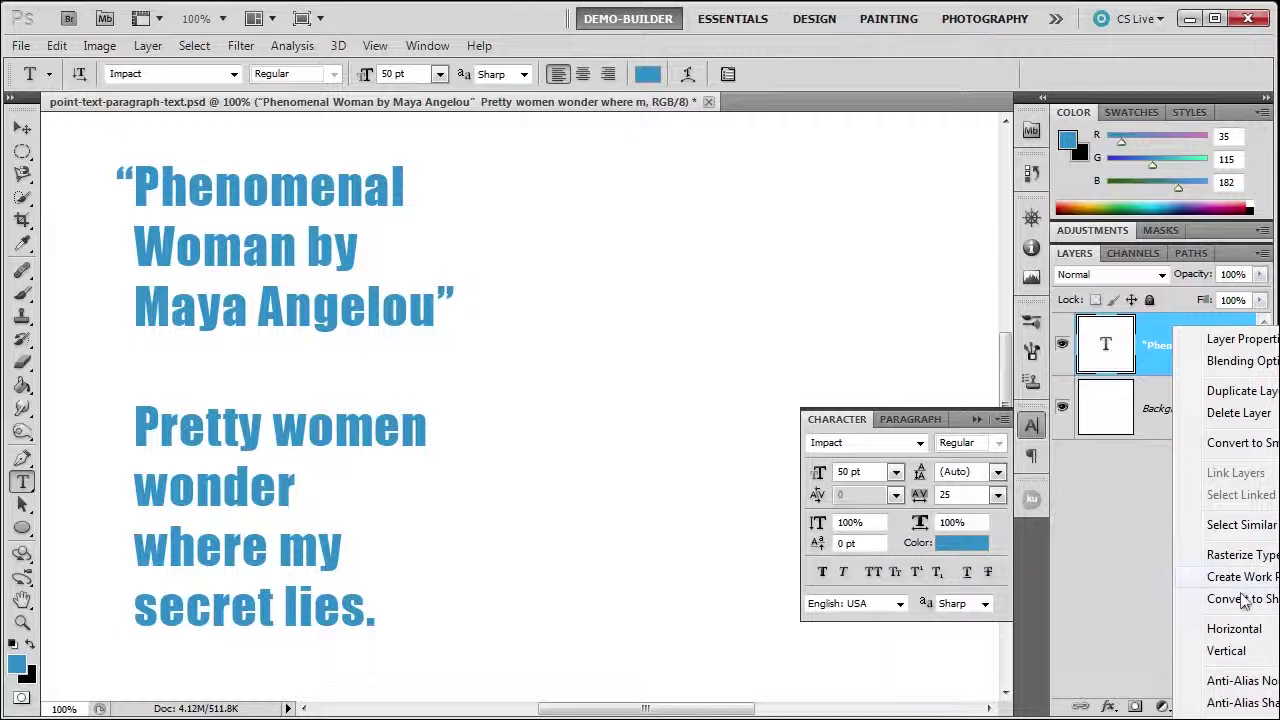
pyautogui.click(1093, 515)
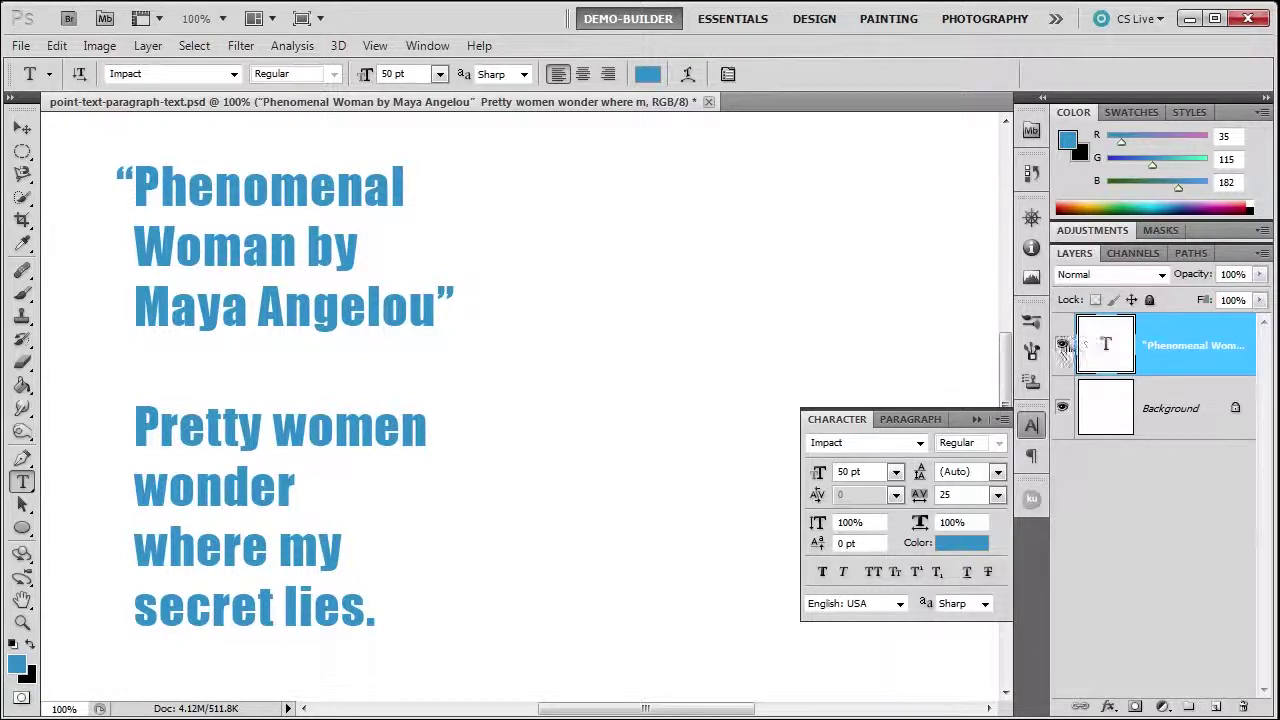
pyautogui.click(1063, 345)
# Step: Type and commit 'My name is' as blue 50 pt Impact point text
pyautogui.click(183, 333)
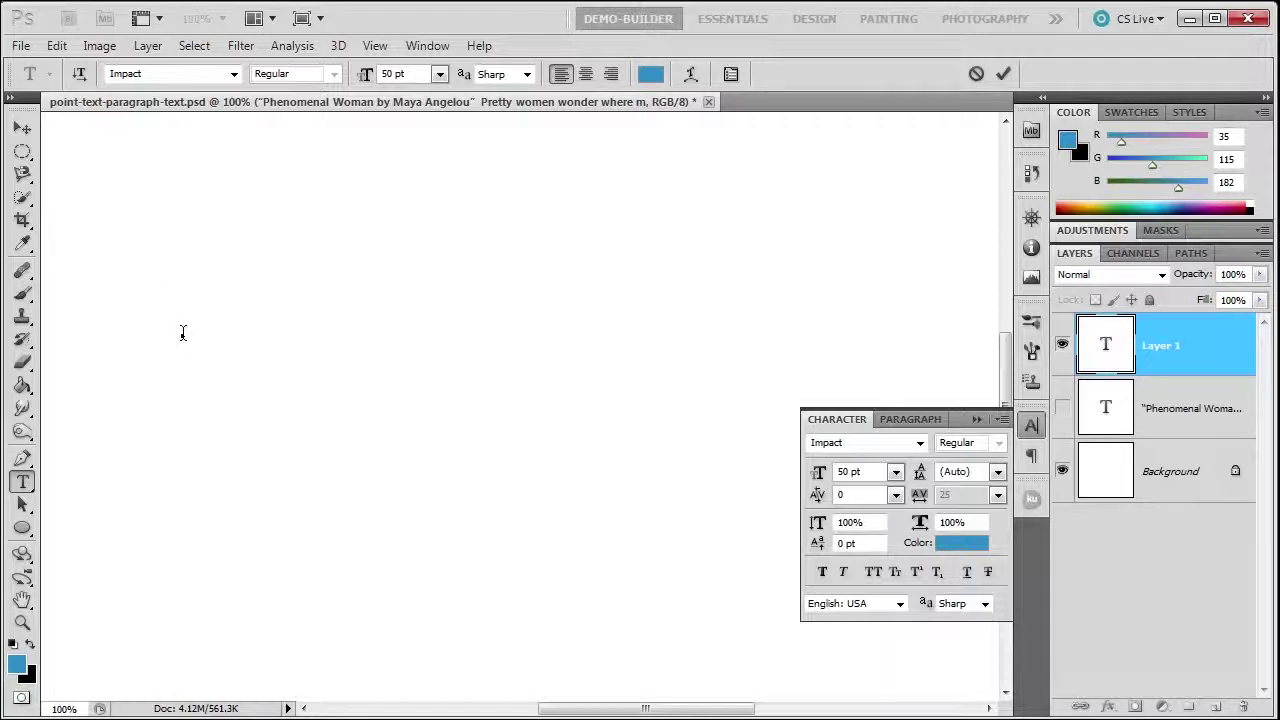
pyautogui.write('My na')
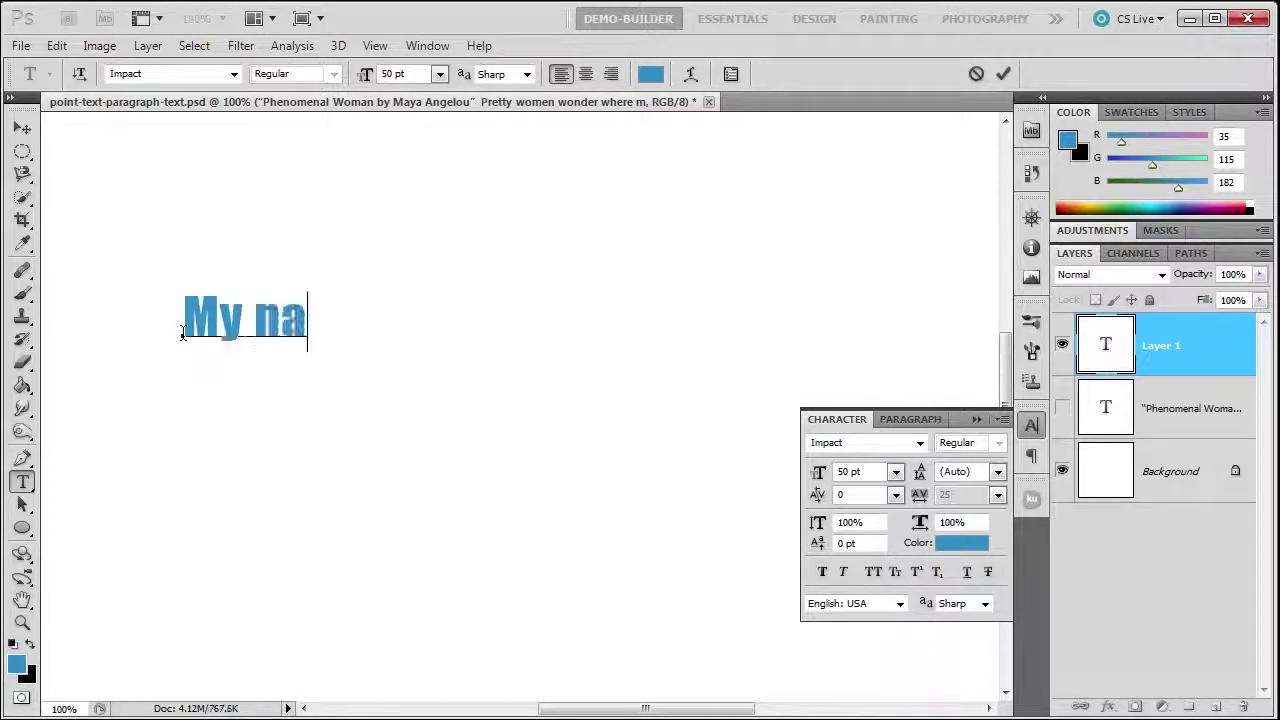
pyautogui.write('me is')
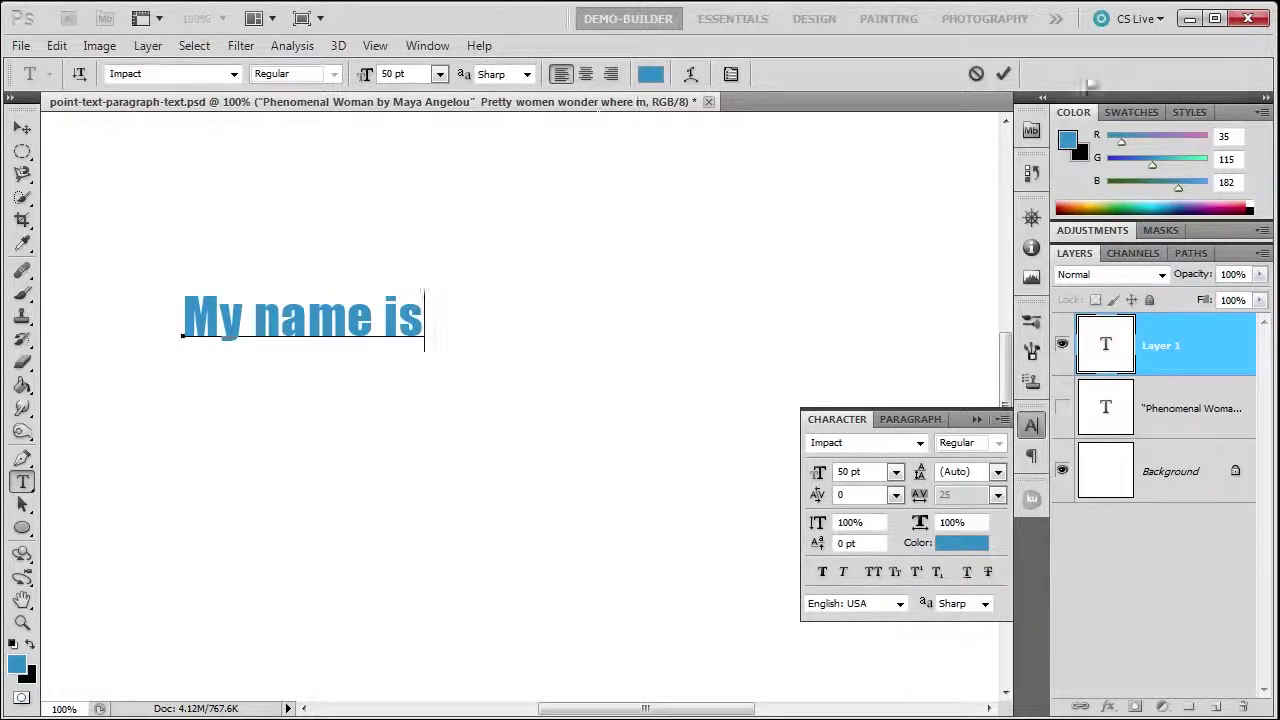
pyautogui.click(1002, 75)
# Step: Create a work path from the 'My name is' layer and move the text up-right off its outline
pyautogui.rightClick(1192, 333)
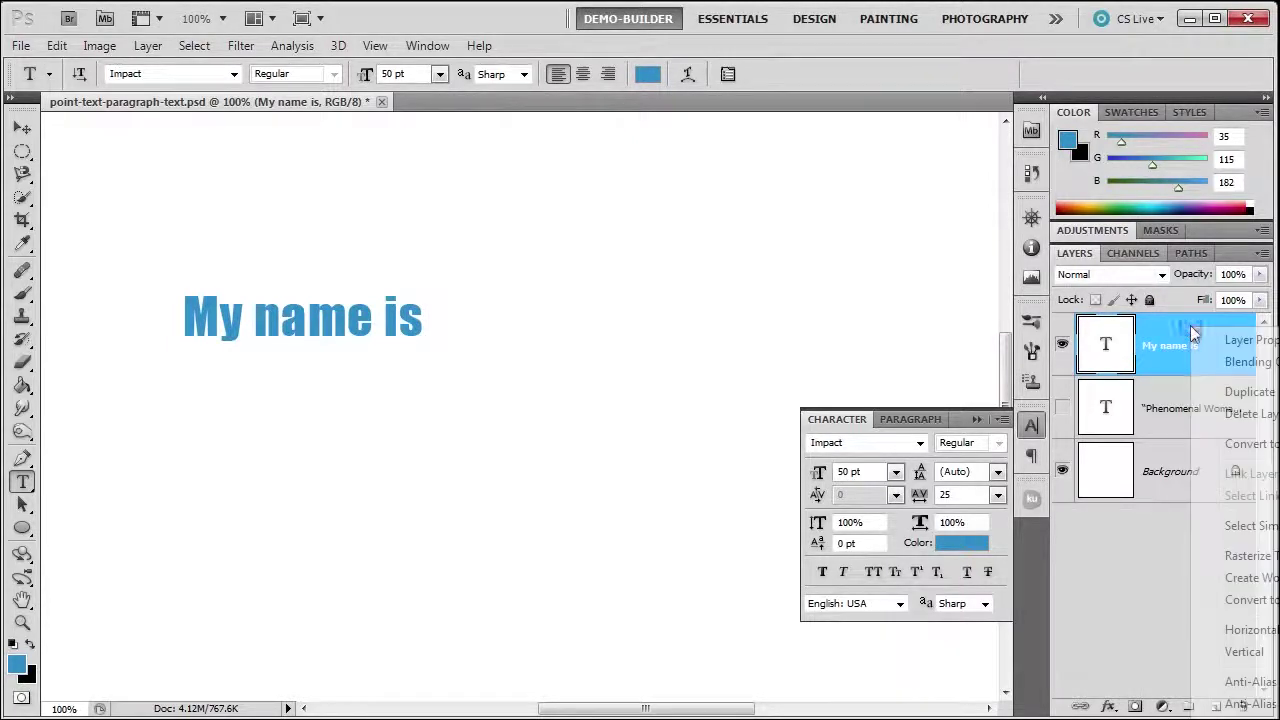
pyautogui.click(1266, 587)
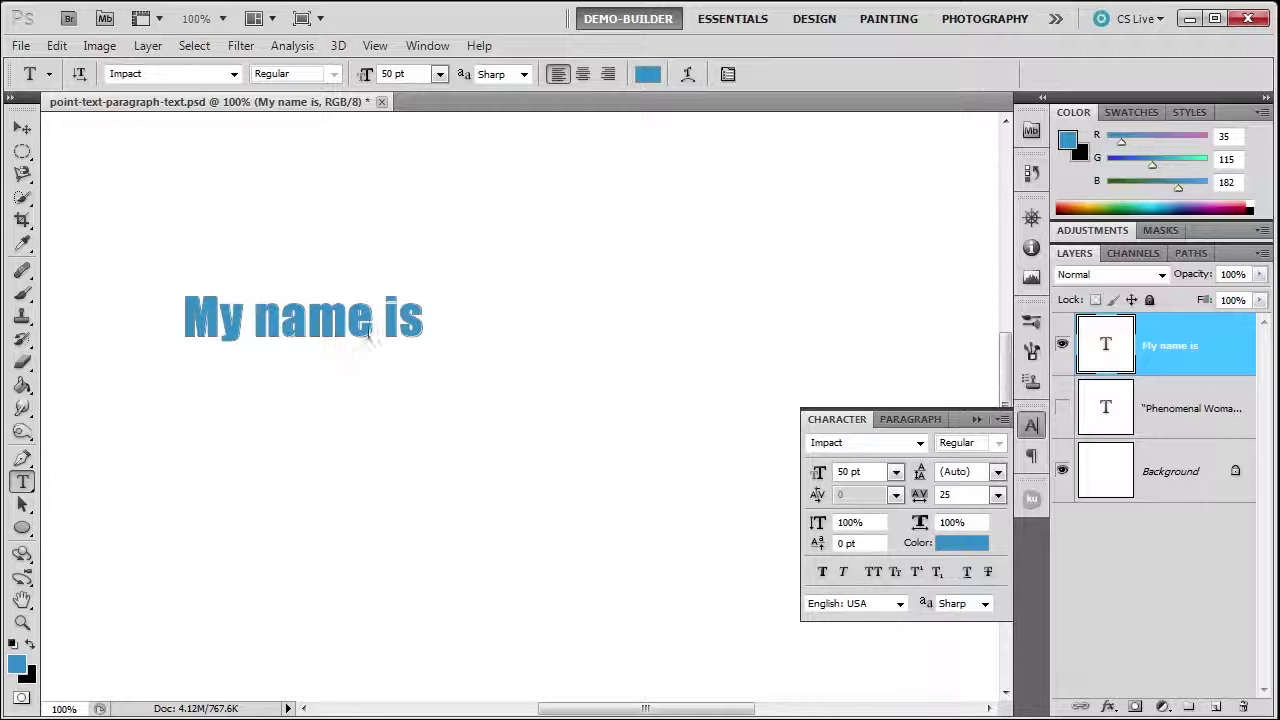
pyautogui.click(22, 128)
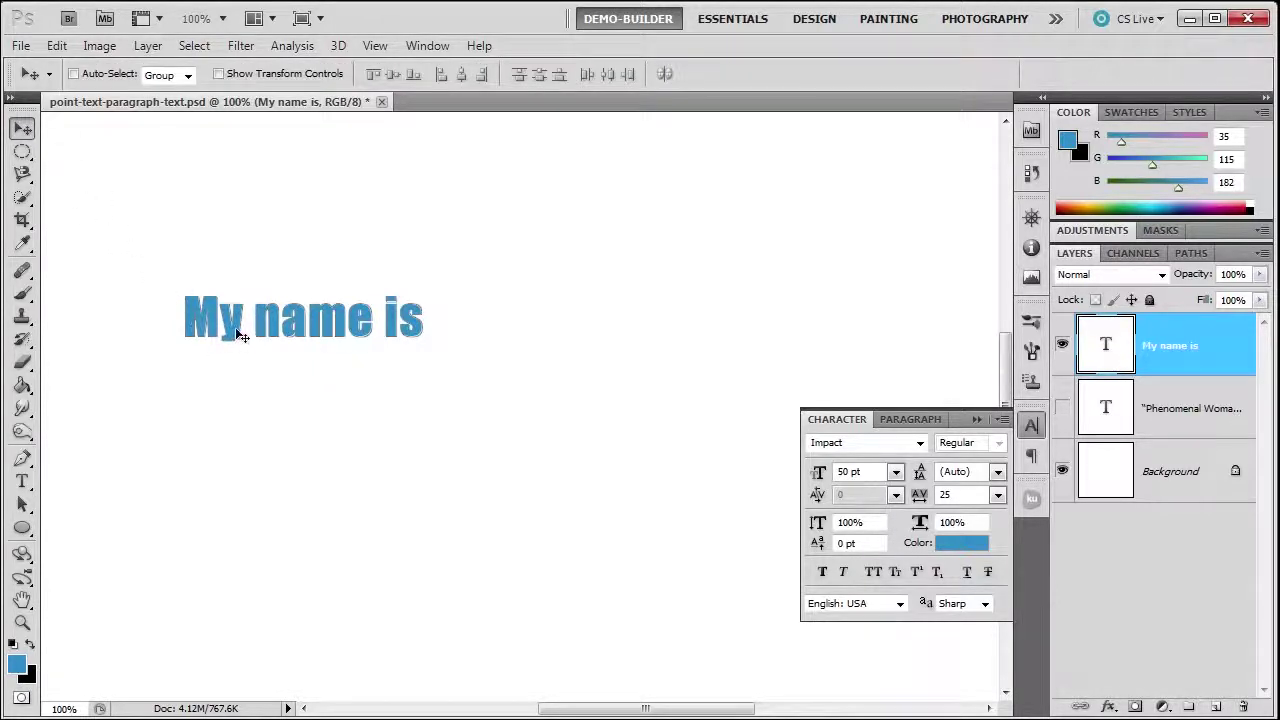
pyautogui.moveTo(238, 336); pyautogui.dragTo(292, 252)
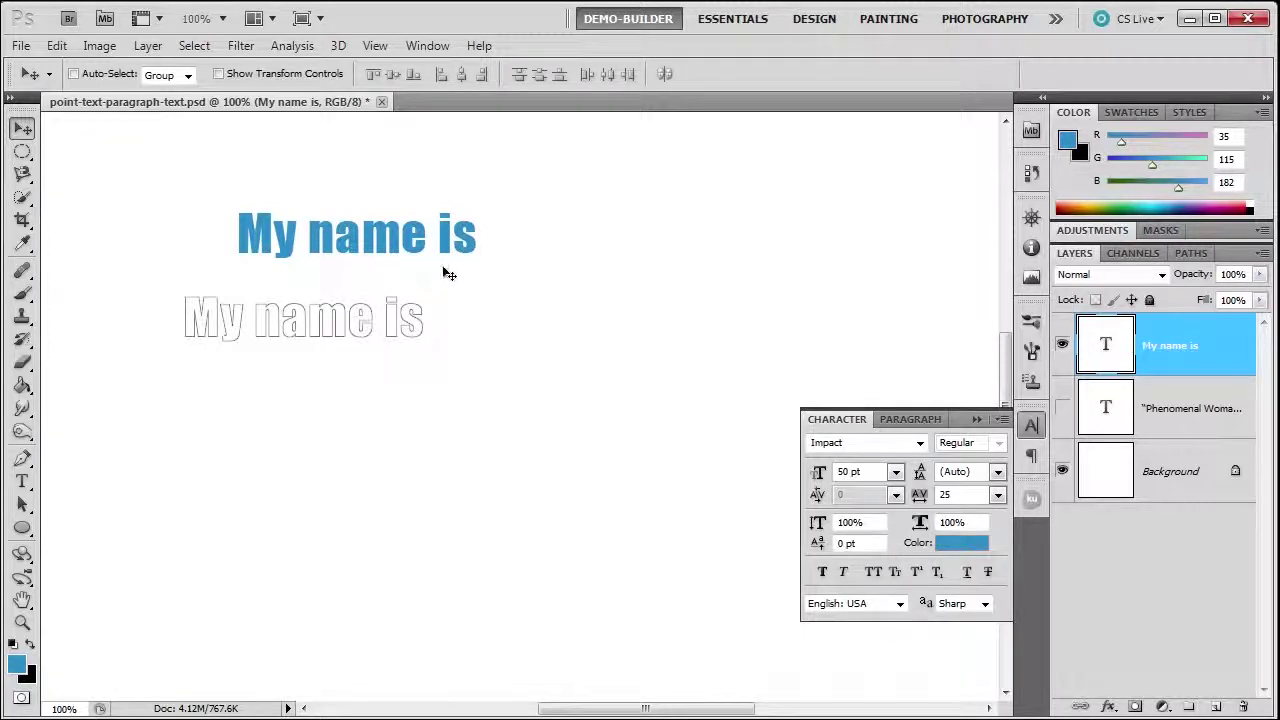
# Step: Rasterize the 'My name is' type layer and nudge it slightly
pyautogui.rightClick(1177, 329)
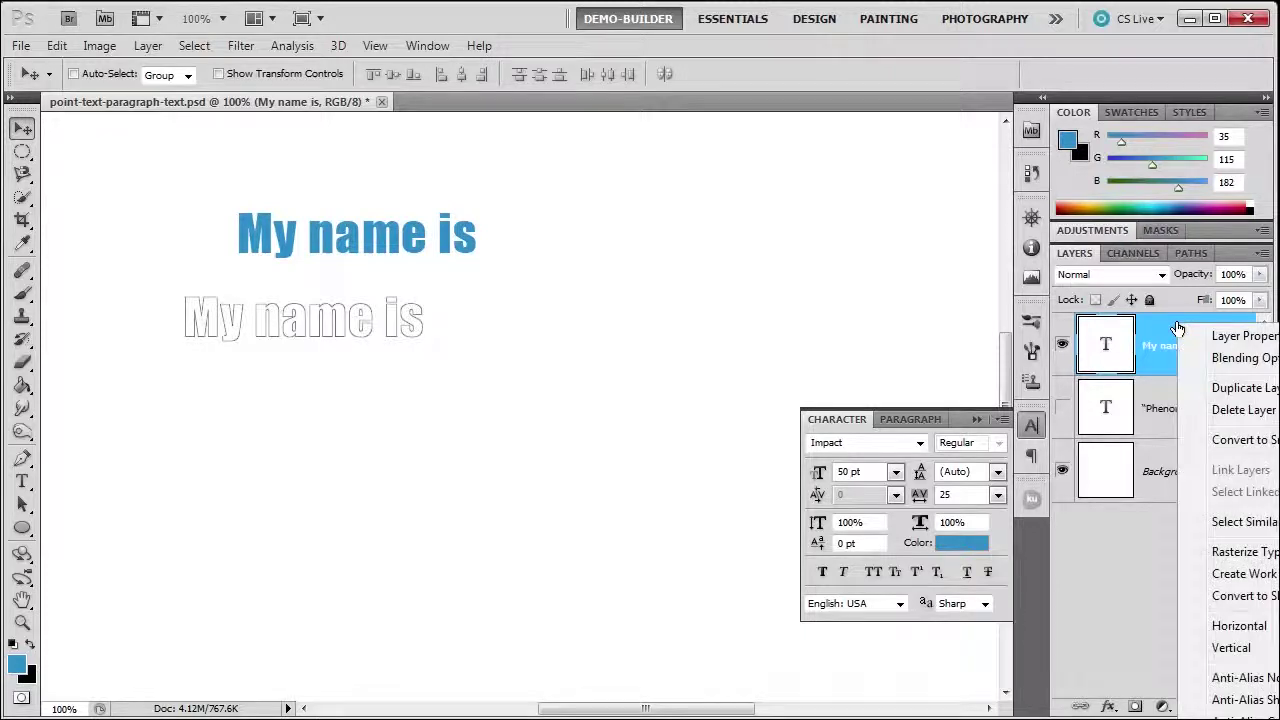
pyautogui.click(1240, 557)
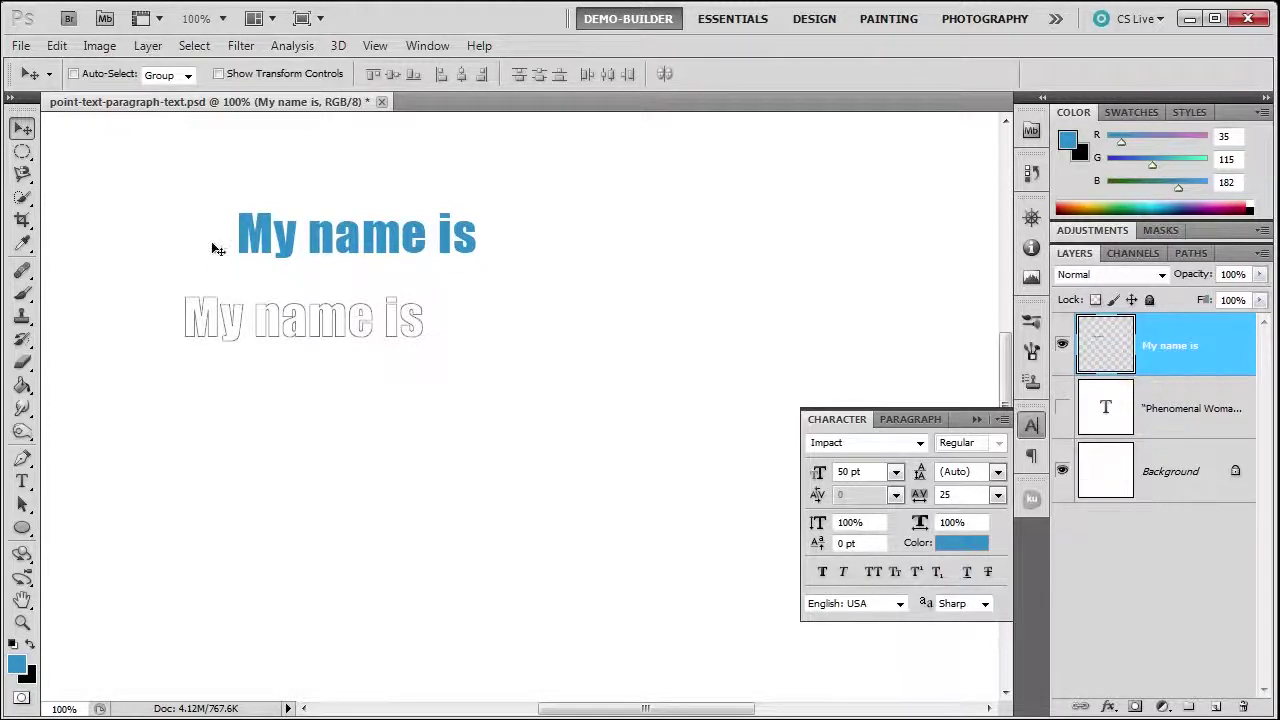
pyautogui.moveTo(251, 246)
pyautogui.mouseDown()
pyautogui.moveTo(263, 251)
pyautogui.moveTo(291, 206)
pyautogui.moveTo(258, 240)
pyautogui.mouseUp()
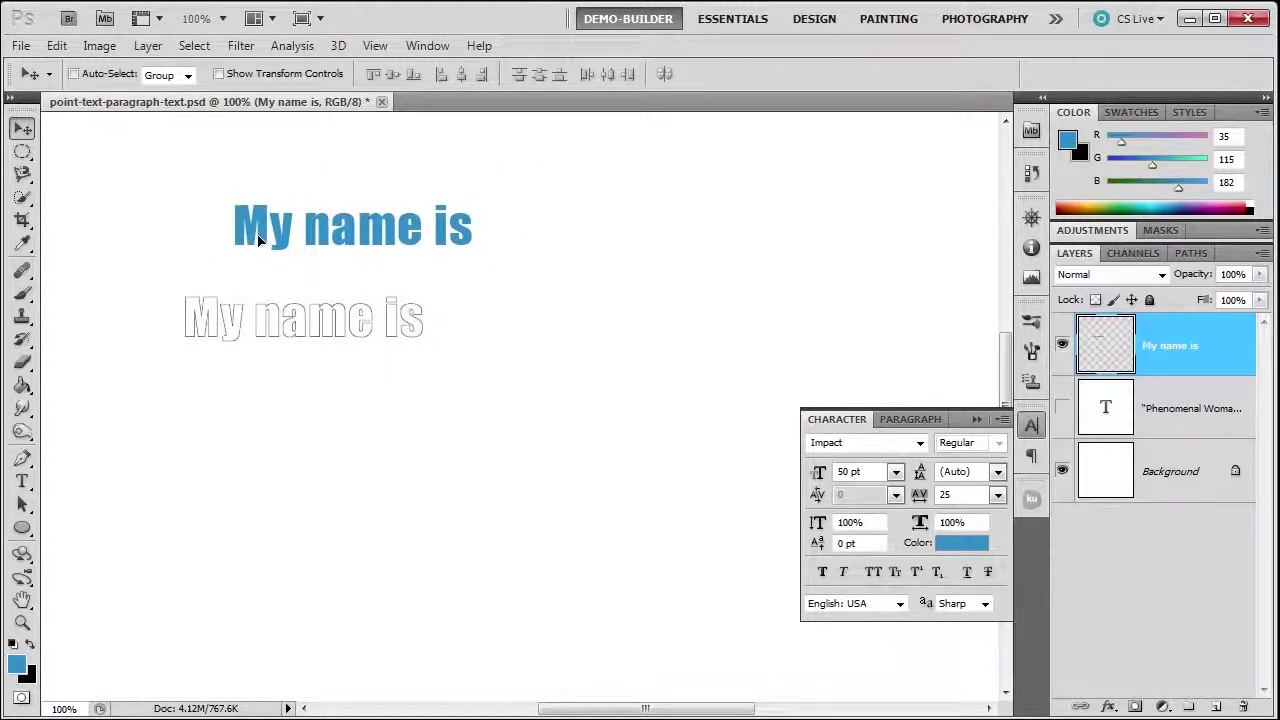
# Step: Start a test 'gggg' text over the blue text, then cancel and discard it
pyautogui.click(22, 481)
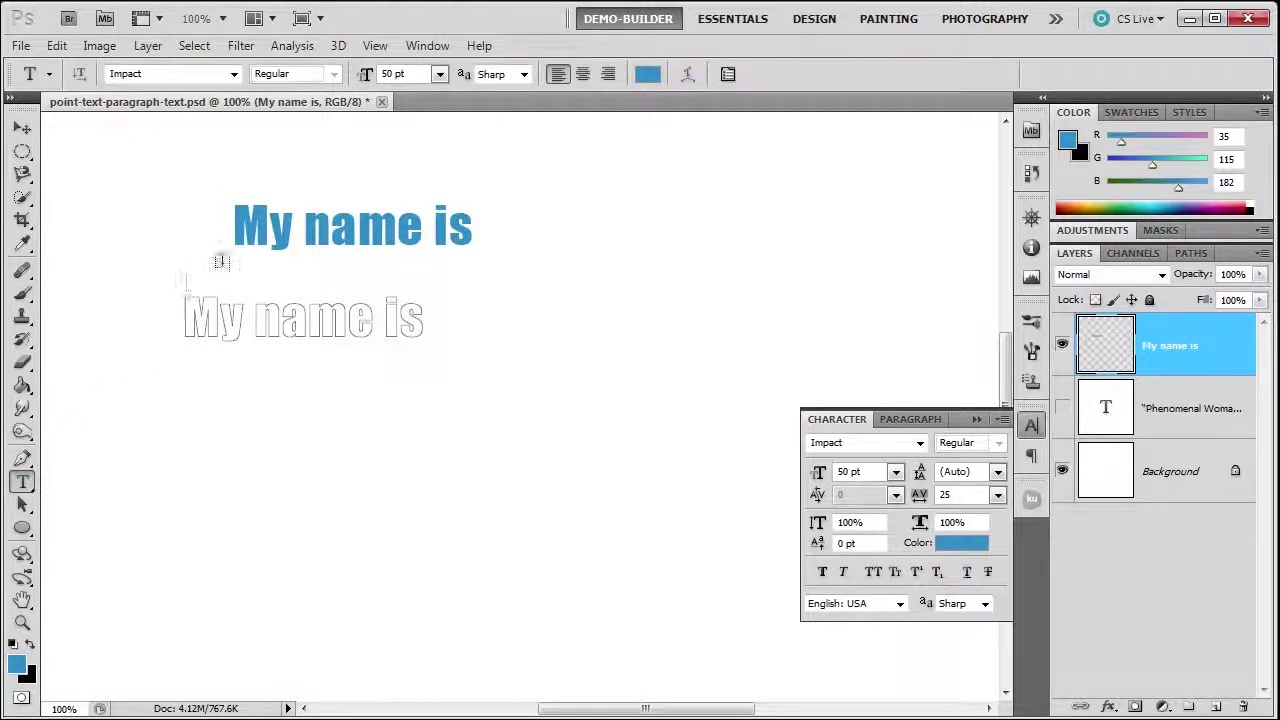
pyautogui.click(268, 222)
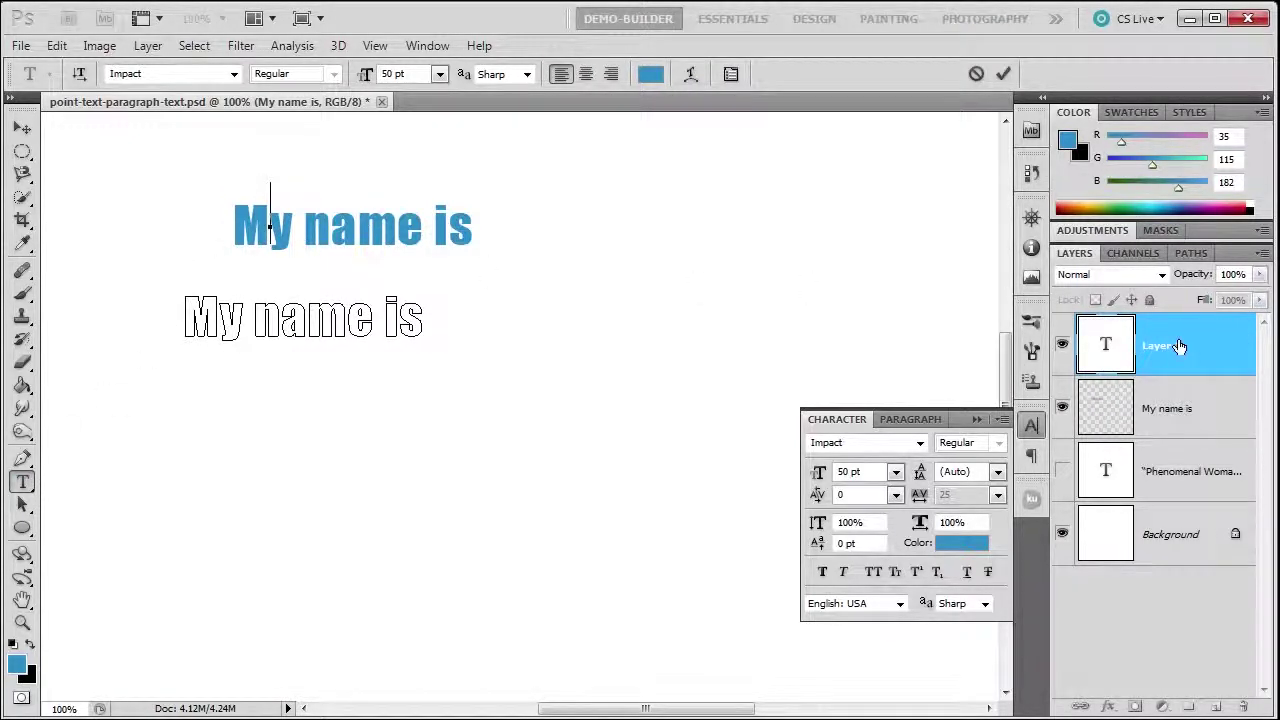
pyautogui.write('gggg')
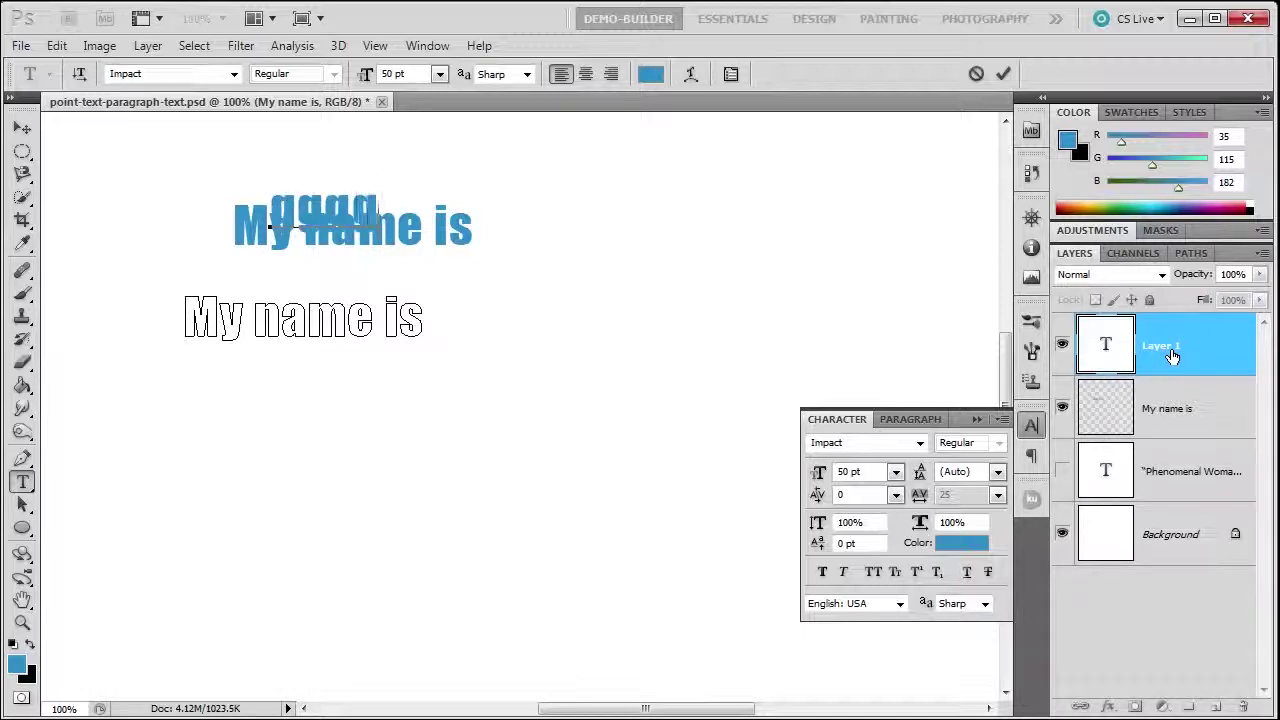
pyautogui.click(976, 73)
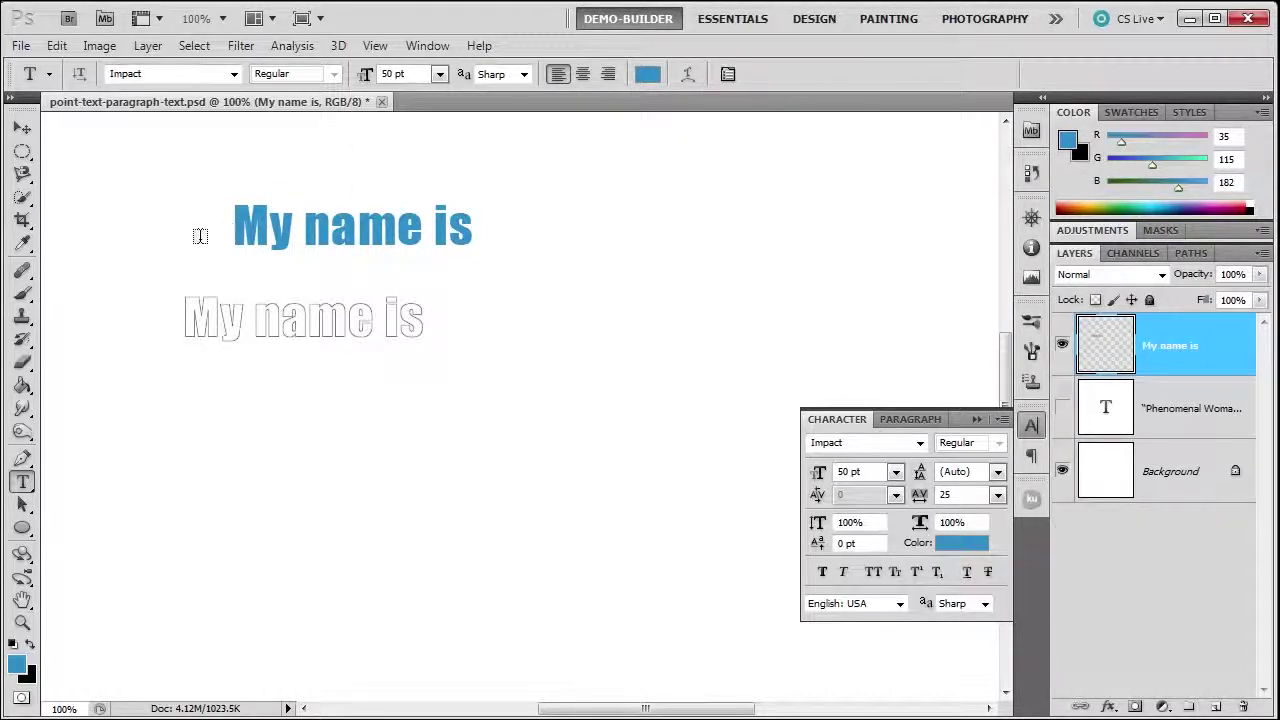